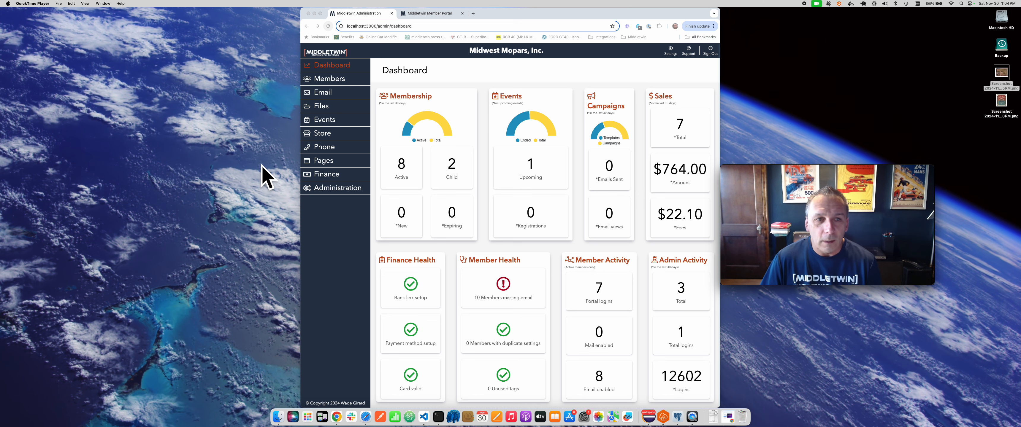
Open the venue map of the 2025 Car Show from the car shows and events list.
left_click(351, 121)
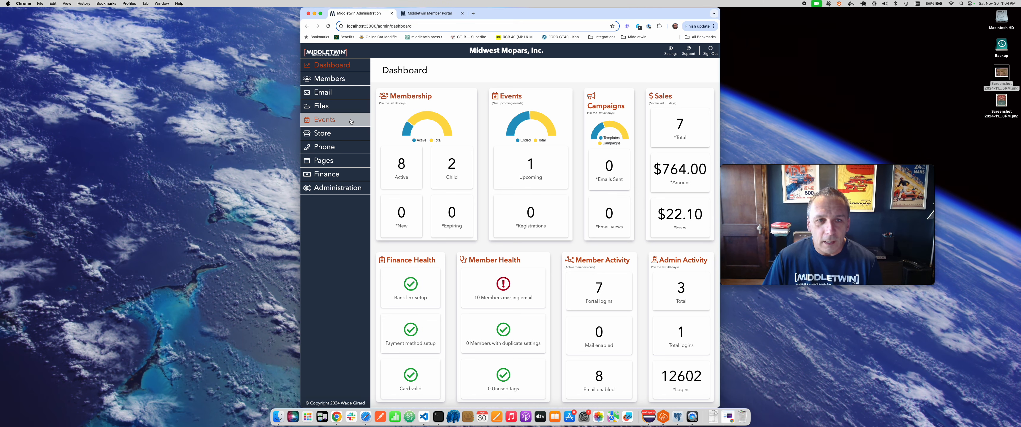
left_click(351, 120)
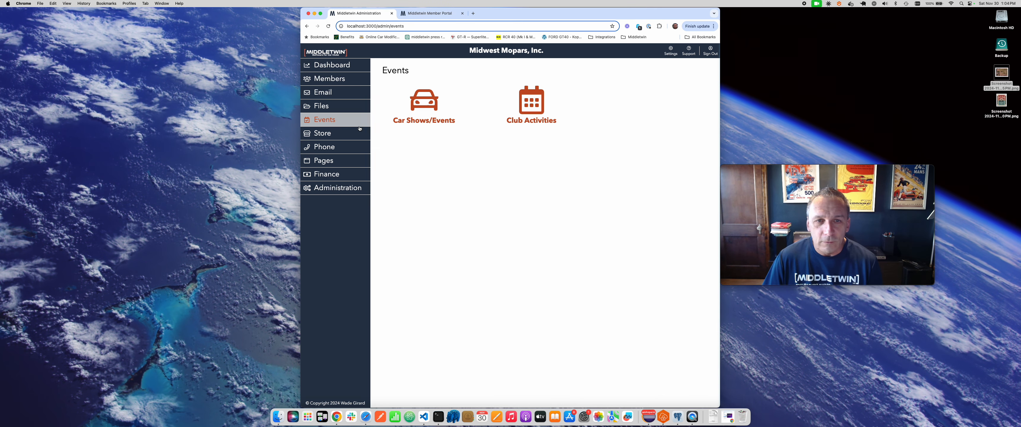
left_click(440, 110)
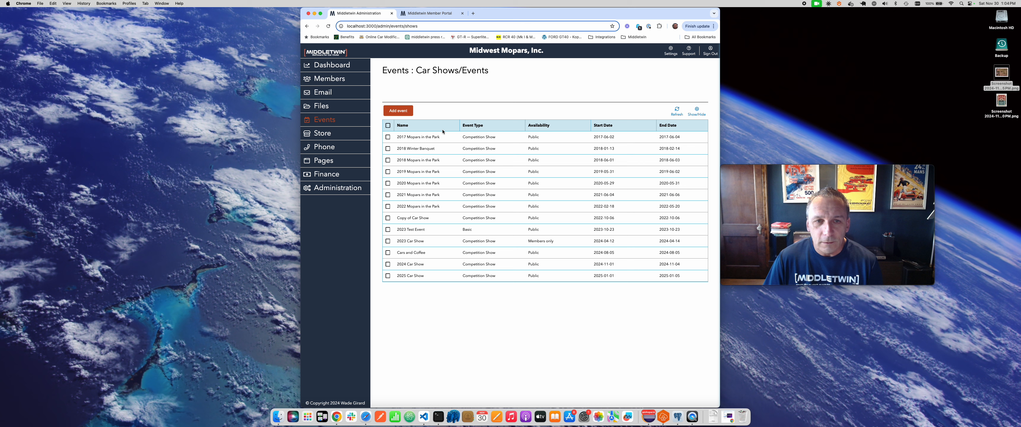
left_click(411, 278)
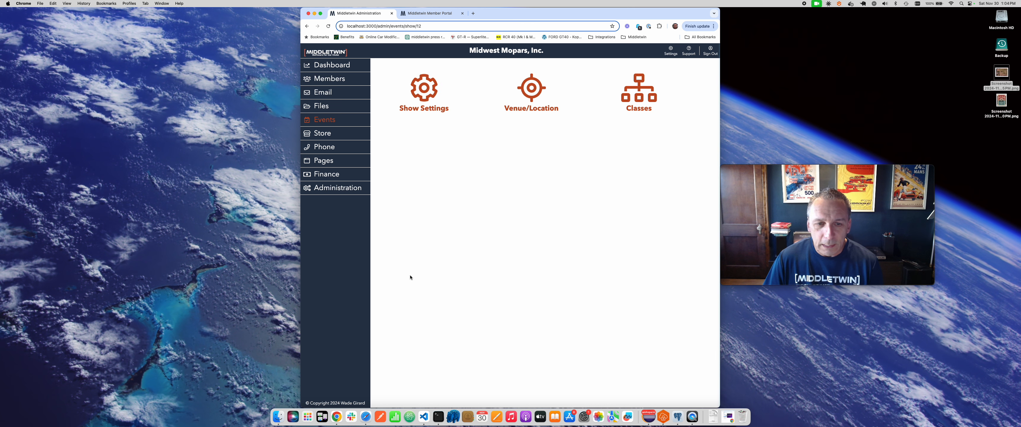
left_click(531, 106)
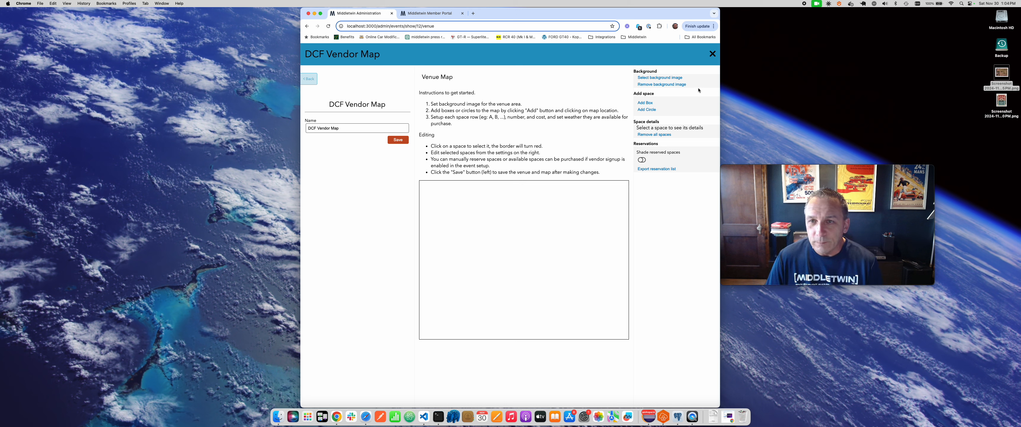
Set the 2024-11-11 screenshot from the Desktop as the venue map's background image.
left_click(658, 78)
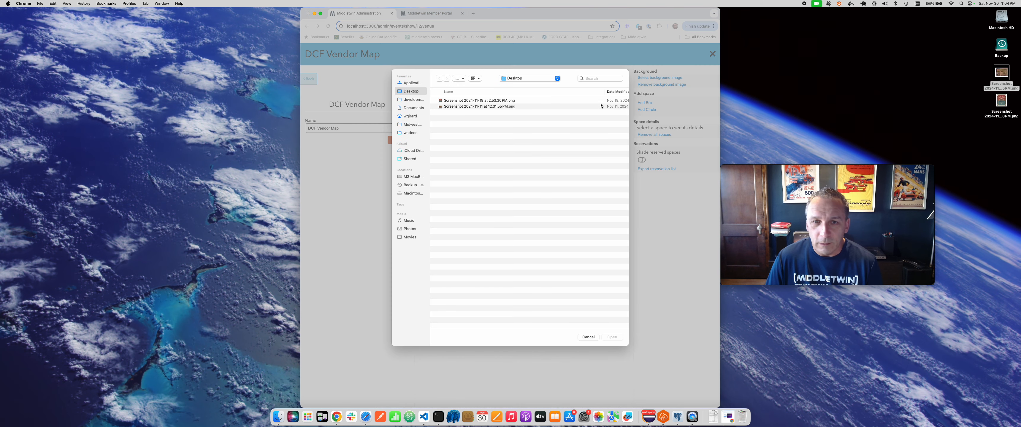
left_click(492, 107)
left_click(613, 337)
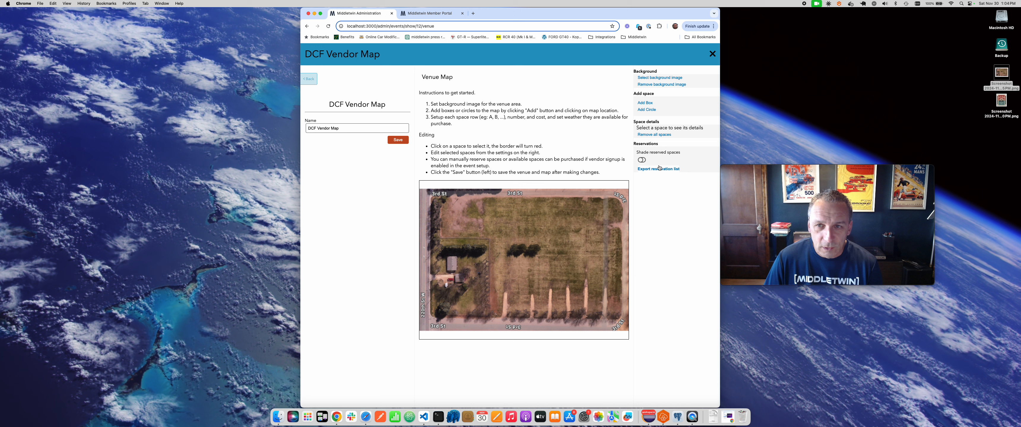
Add a box space near the lower-left corner of the field on the map and select it.
left_click(646, 103)
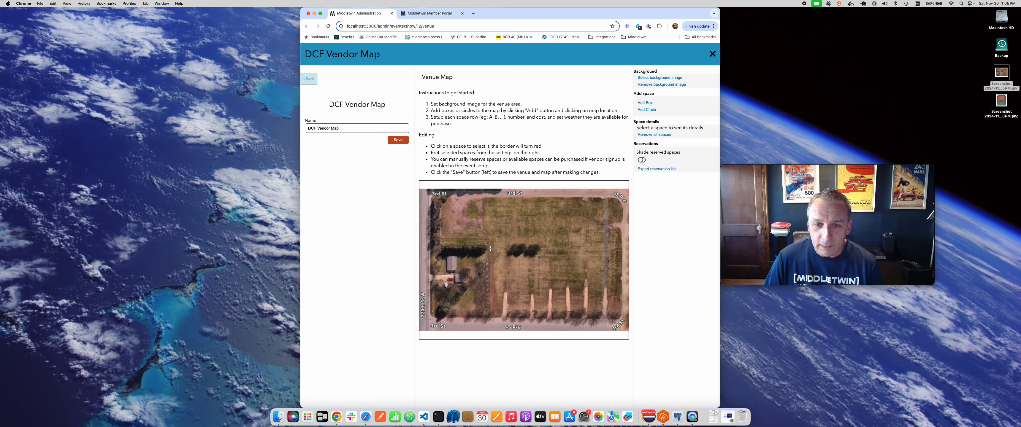
left_click(496, 304)
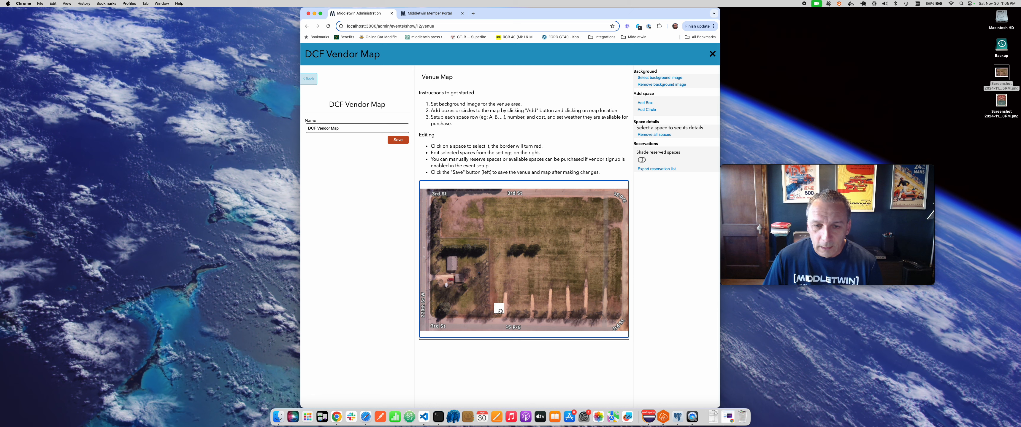
left_click(501, 311)
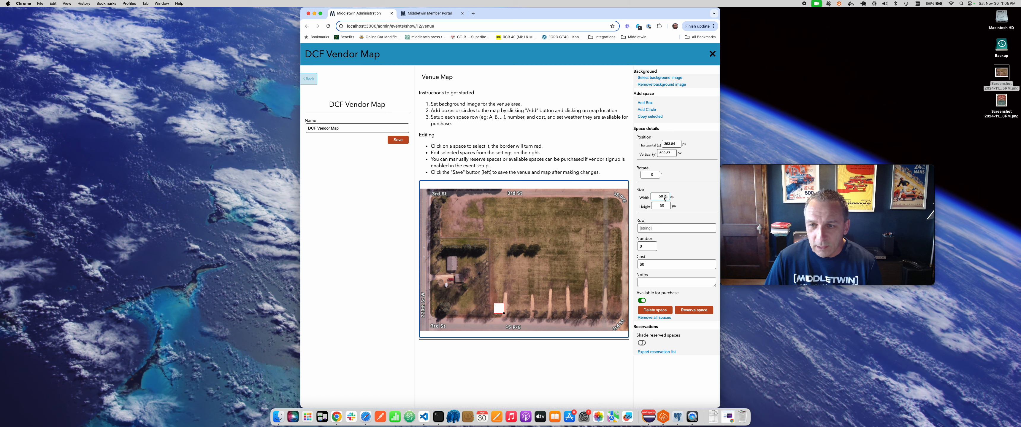
Resize the box space to 40 px wide and 16 px high, and shift it down to the field's lower edge.
left_click(660, 197)
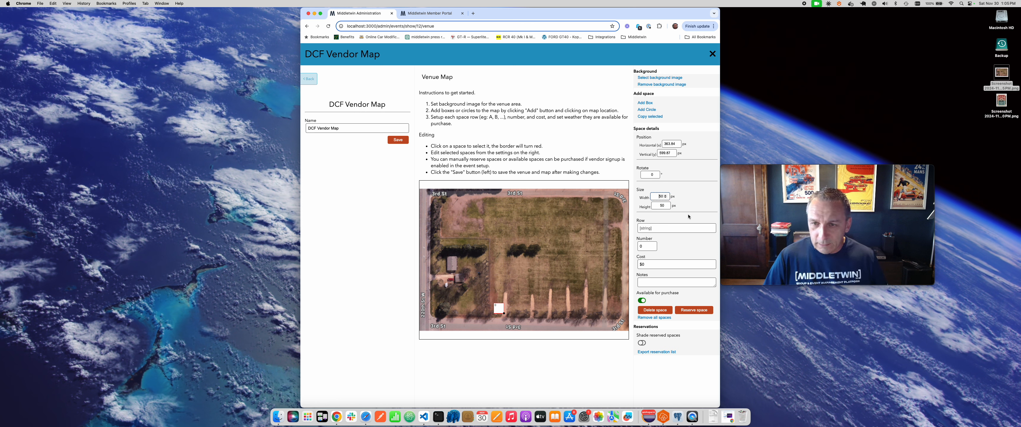
key("BackSpace")
type("4")
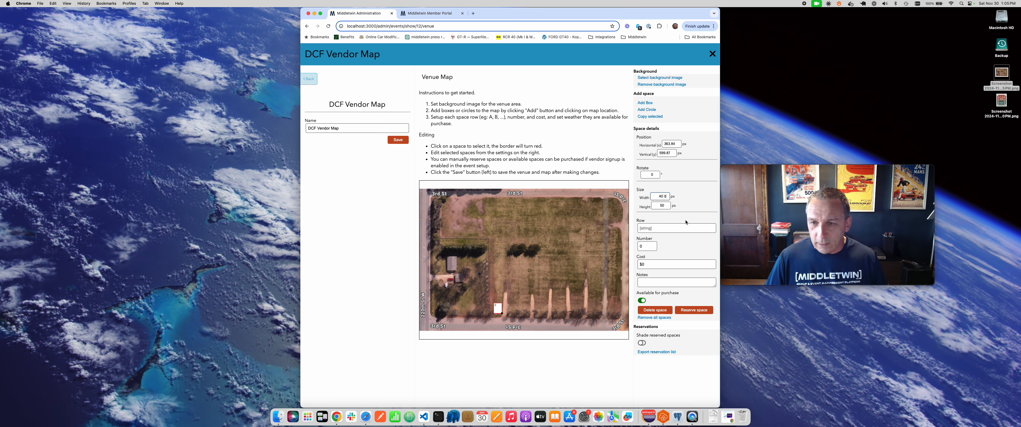
left_click(659, 205)
key("BackSpace")
key("BackSpace")
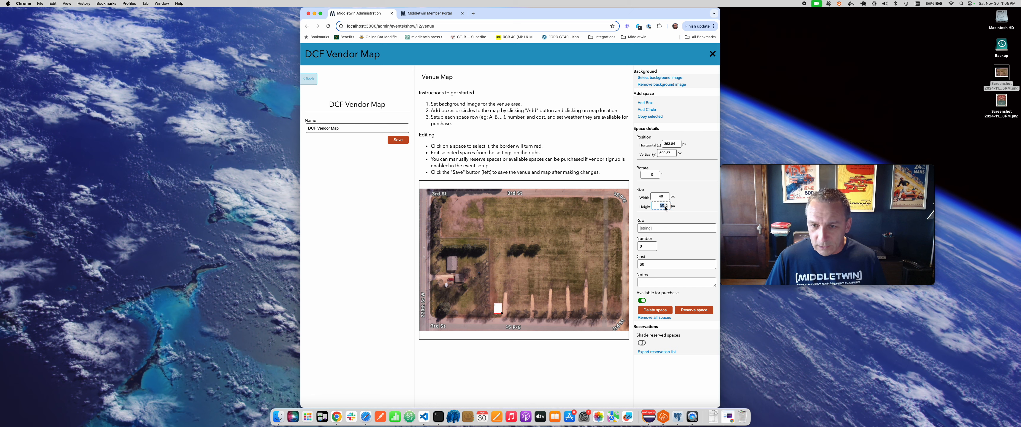
type("16")
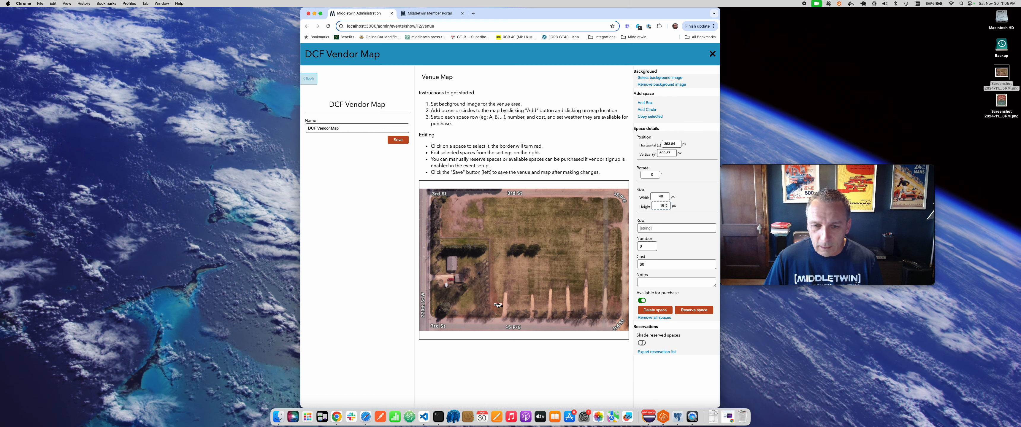
left_click_drag(498, 306, 499, 317)
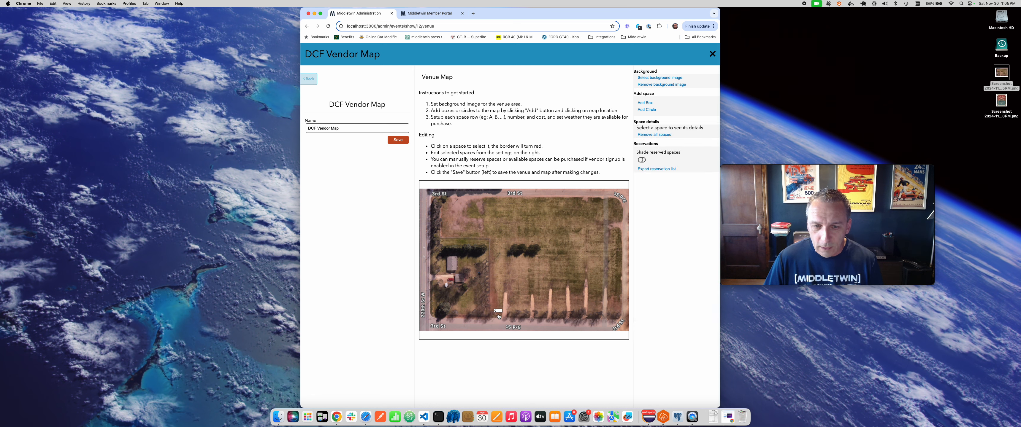
left_click(498, 310)
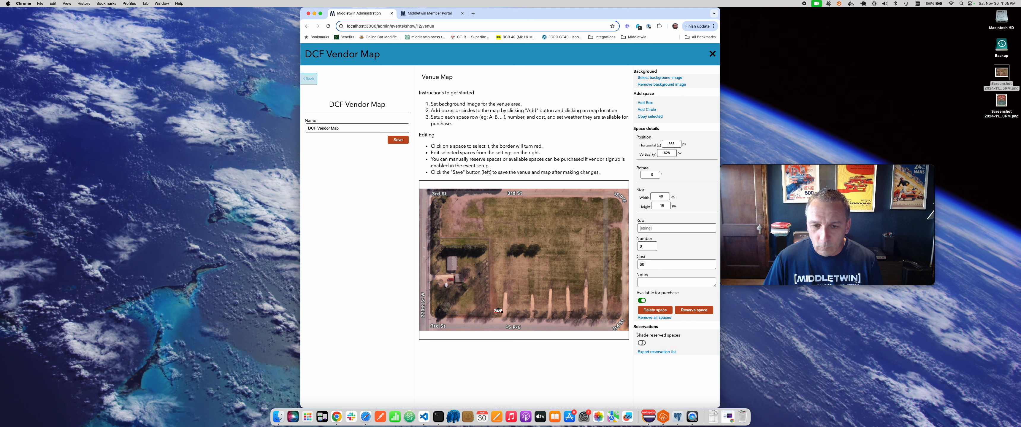
Assign the space to row A, number 1, with a cost of $25.
left_click(654, 227)
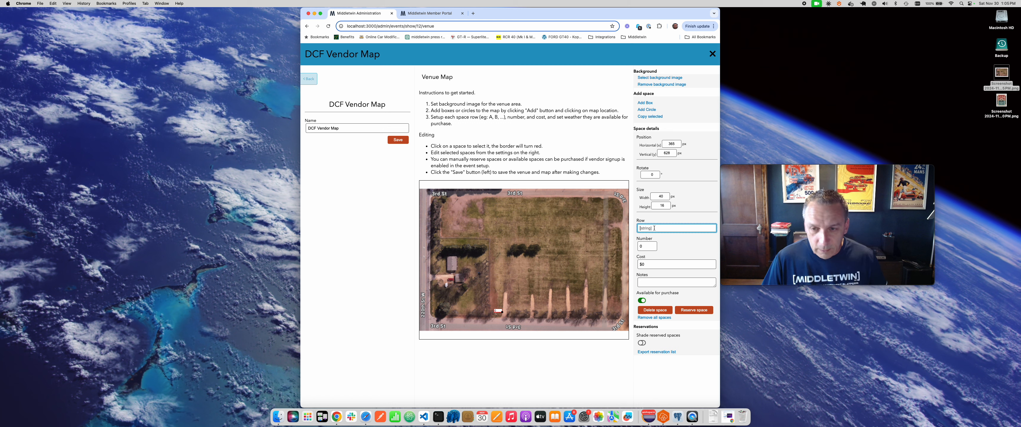
type("A")
left_click(651, 247)
left_click_drag(644, 246, 636, 248)
type("1")
left_click(647, 265)
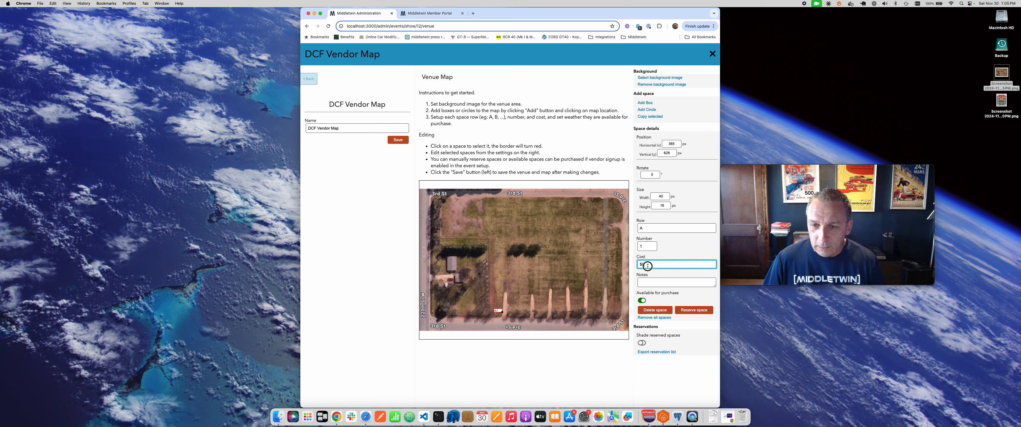
key("BackSpace")
type("2")
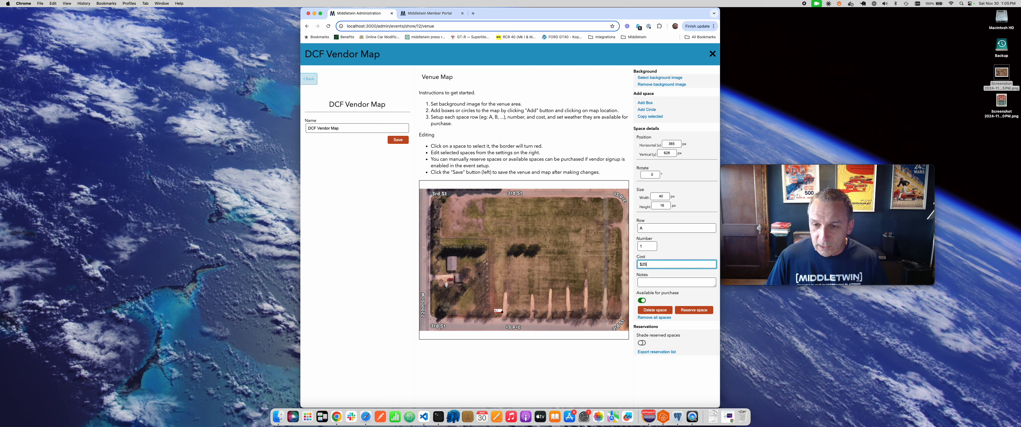
type("5")
Add the note "The space is 15'x40'" to the space.
left_click(649, 282)
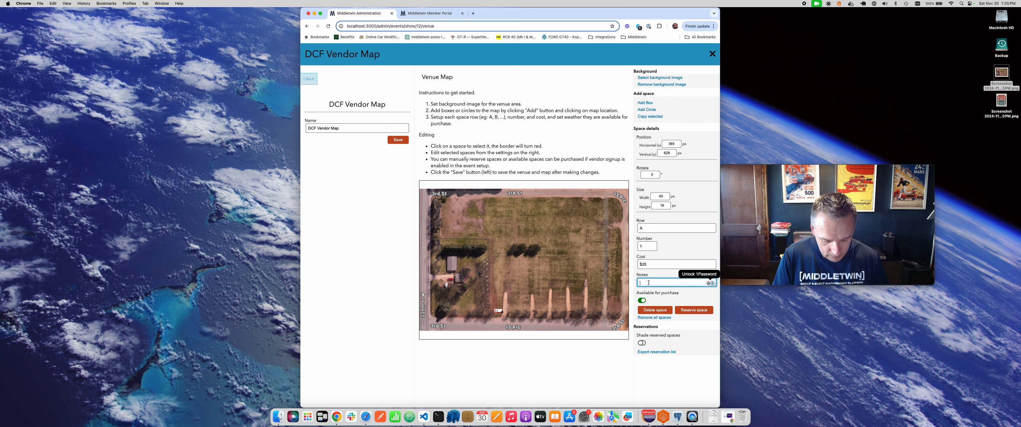
type("The space is 15")
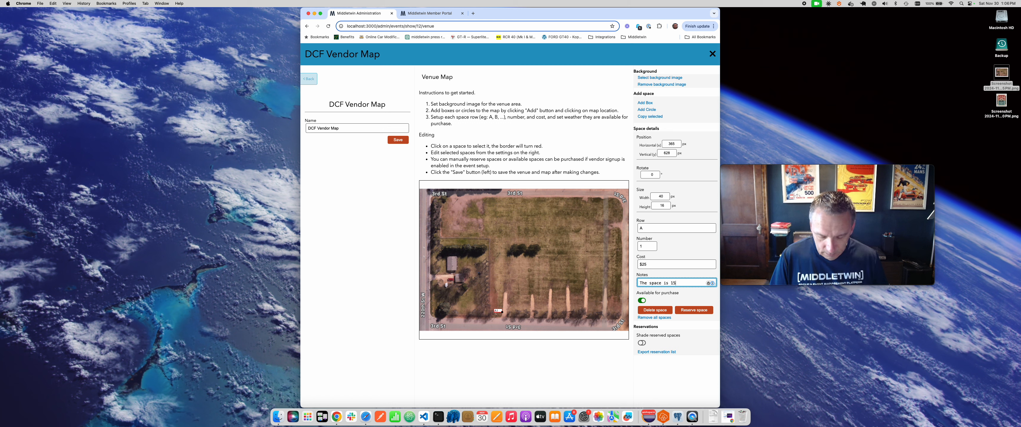
type("'x40")
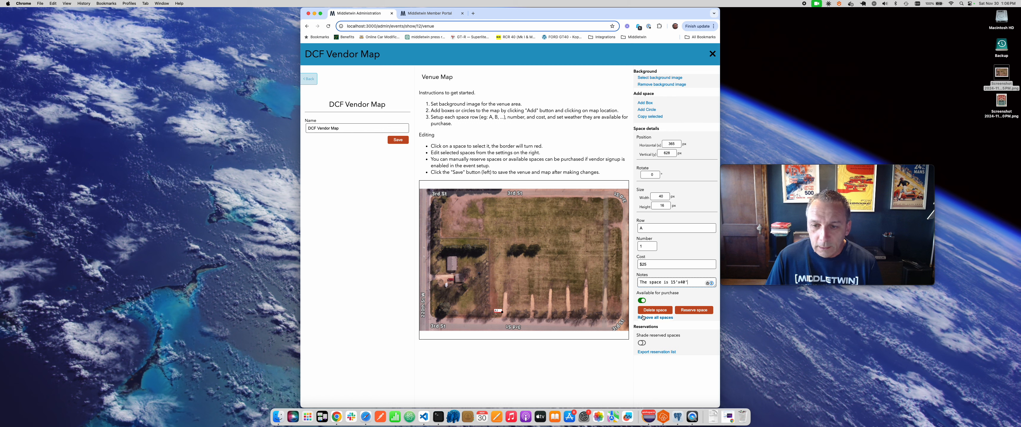
left_click(680, 259)
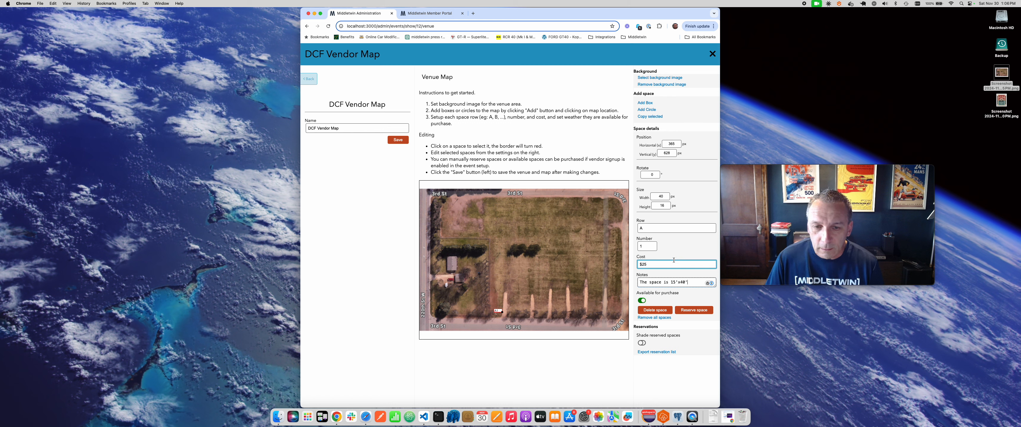
left_click(671, 259)
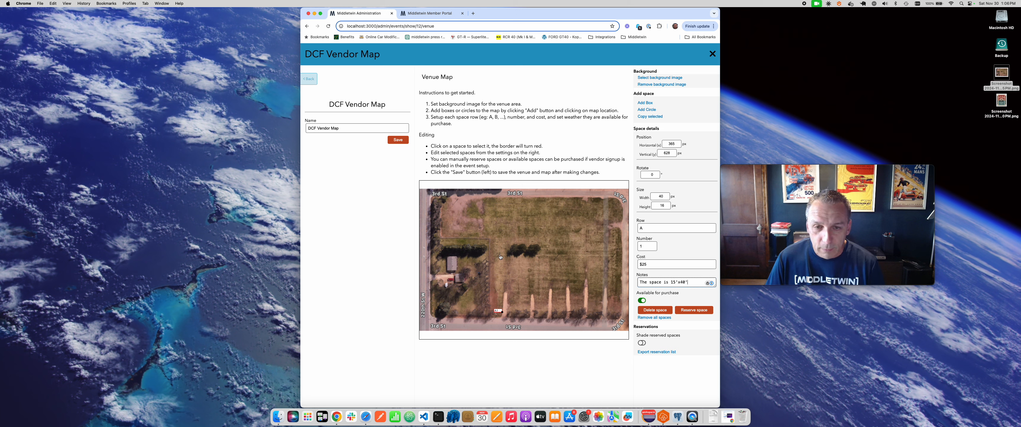
Make 34 copies of space A1 placed above it.
left_click(653, 118)
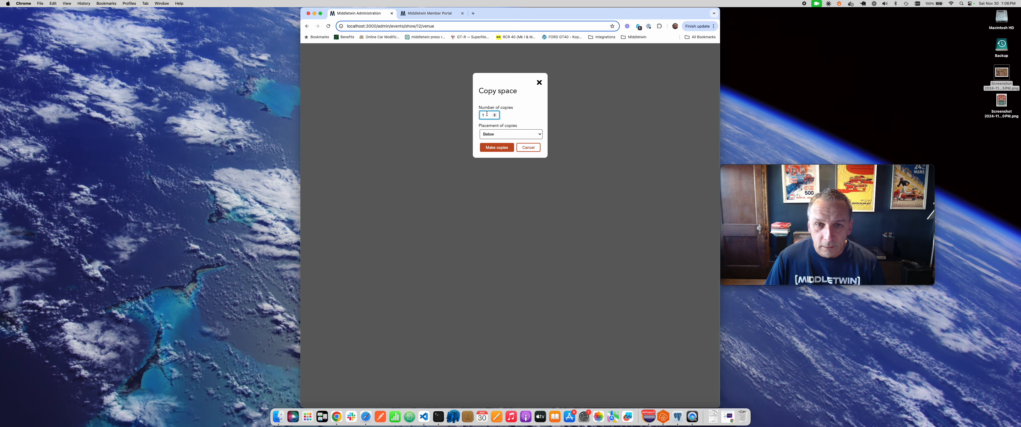
left_click_drag(487, 115, 476, 116)
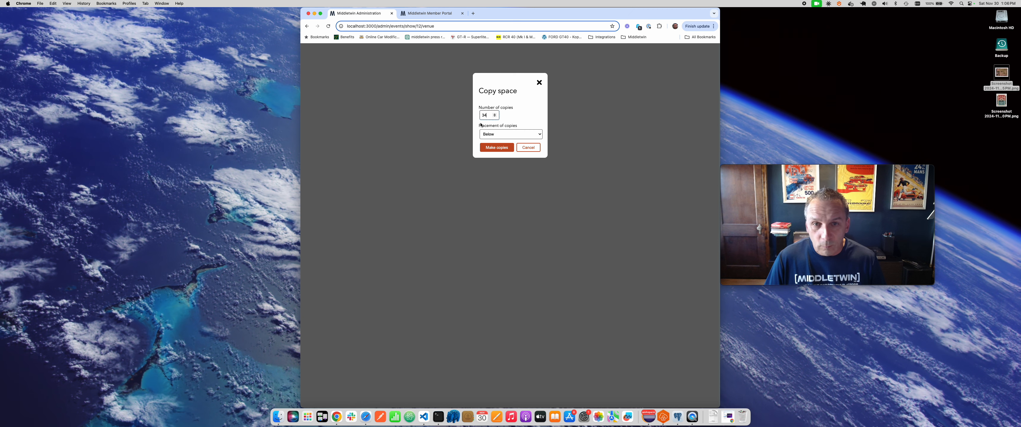
type("34")
left_click(488, 134)
left_click(497, 127)
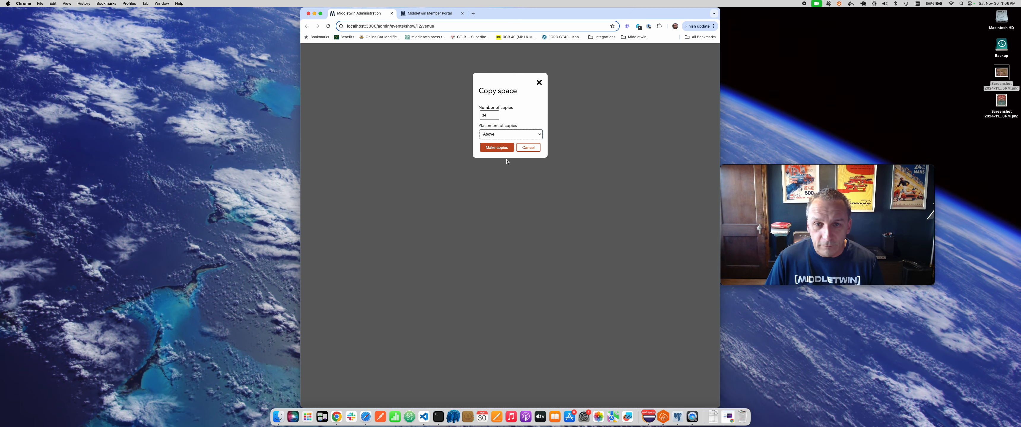
left_click(497, 147)
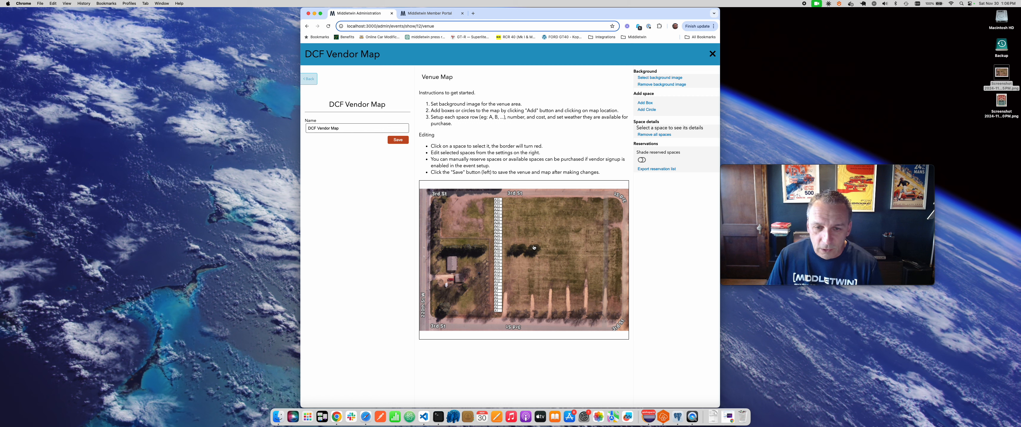
Make one copy of space A1 to its right and move the copy further right to leave an aisle.
left_click(498, 311)
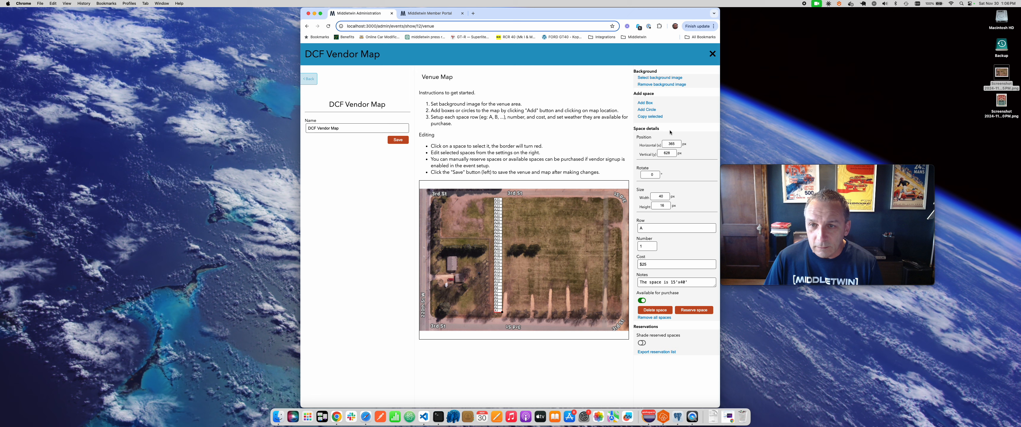
left_click(656, 118)
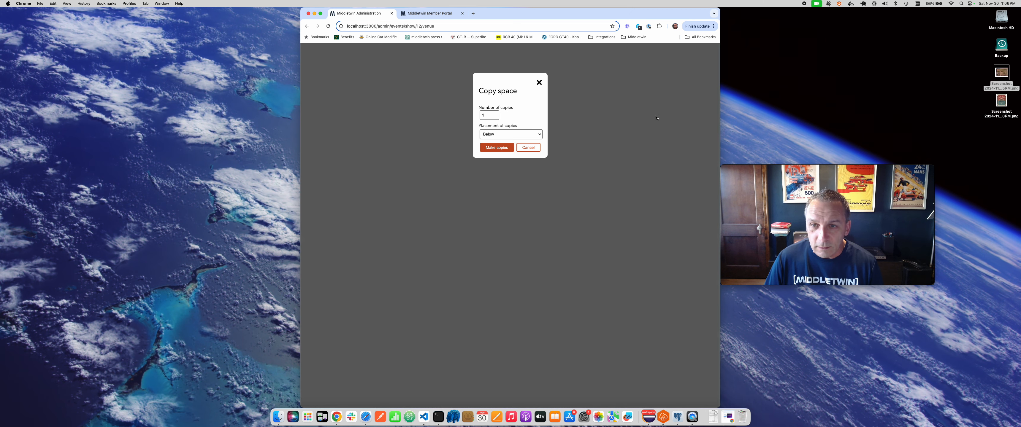
left_click(494, 134)
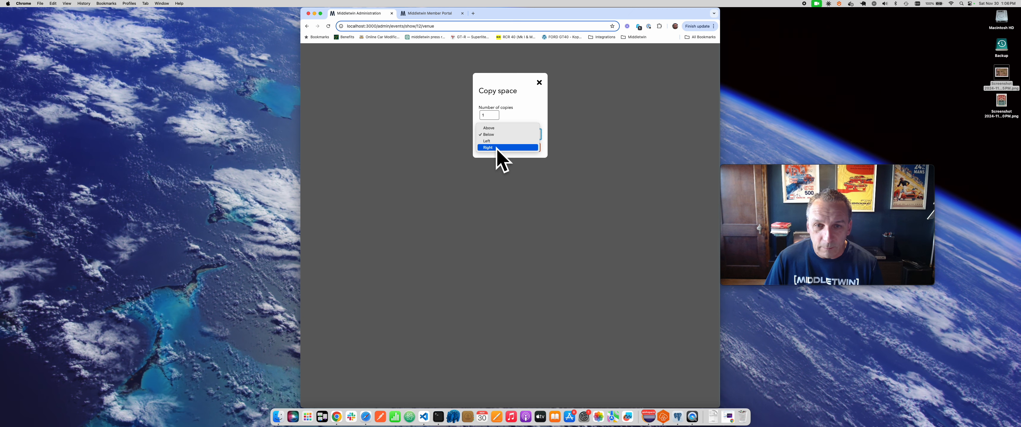
left_click(496, 148)
left_click(497, 150)
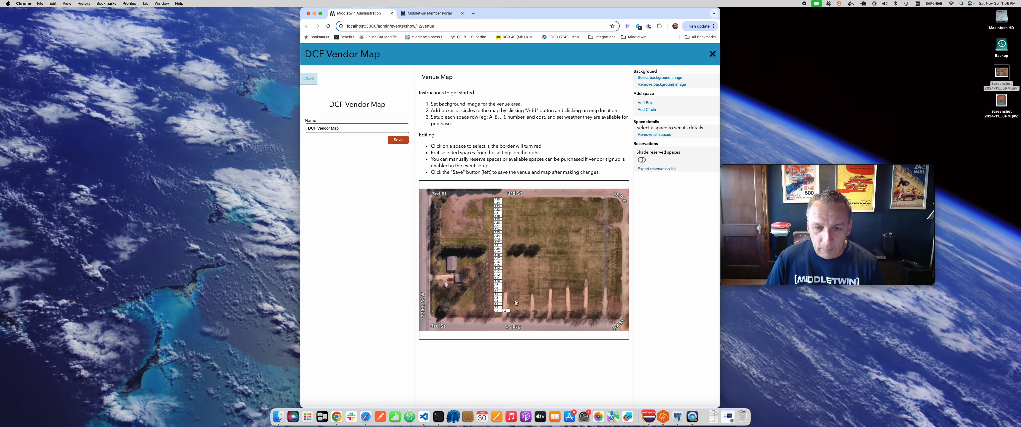
left_click_drag(506, 312, 515, 312)
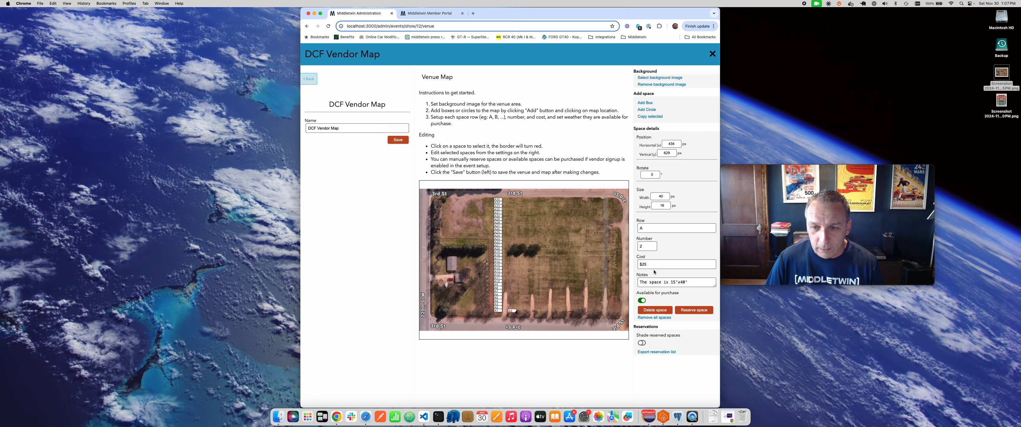
Relabel the copied space beside row A as row B, number 1.
left_click(643, 229)
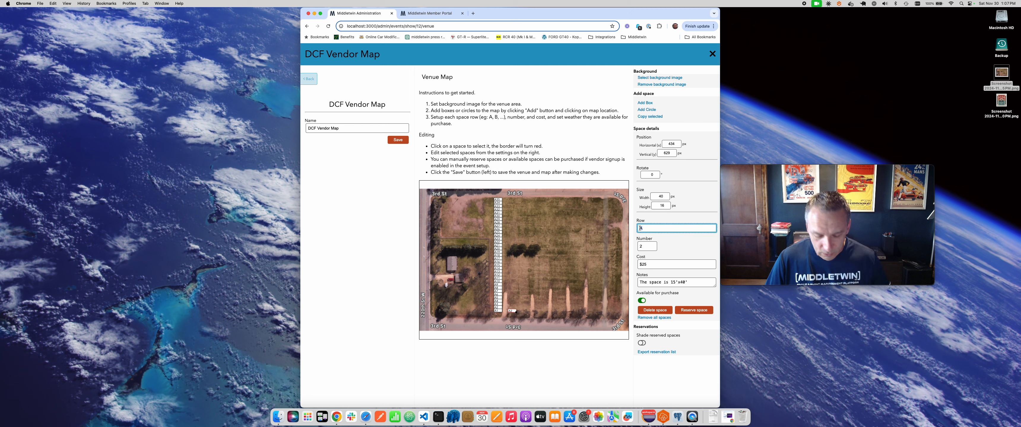
type("B")
left_click_drag(645, 246, 634, 247)
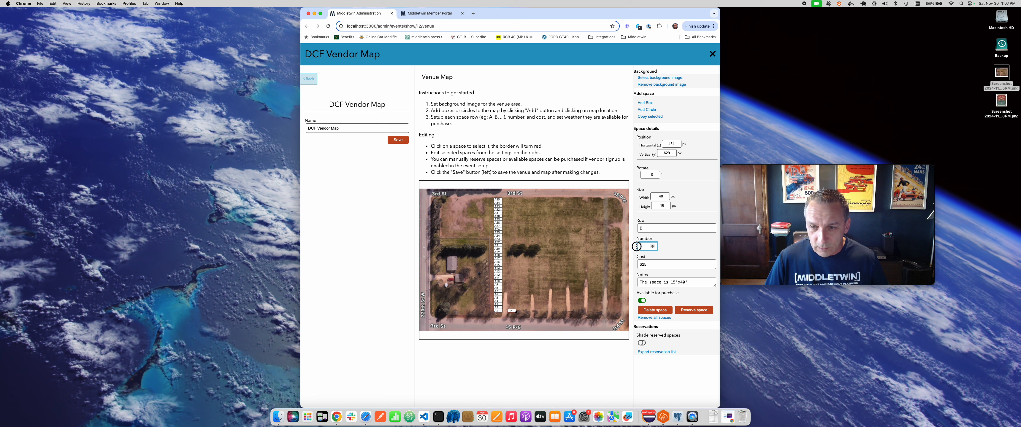
type("1")
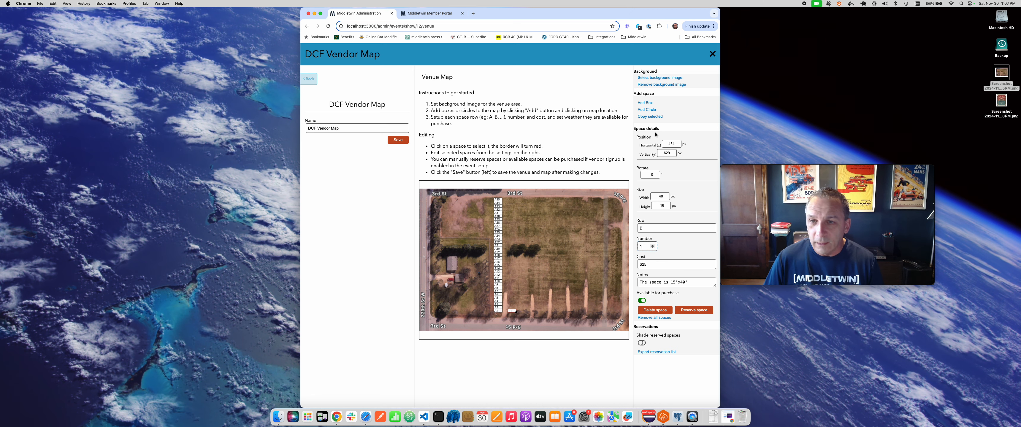
Make 34 copies of space B1 placed above it.
left_click(650, 117)
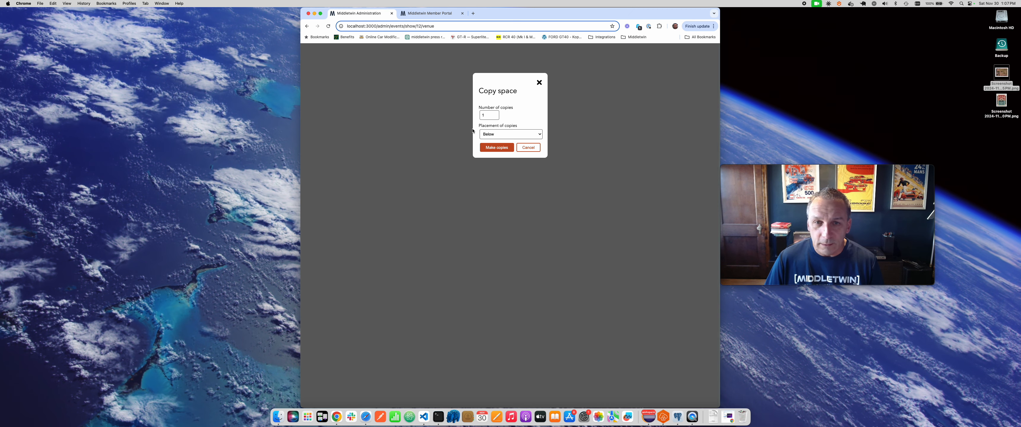
left_click(490, 114)
left_click_drag(485, 114, 478, 117)
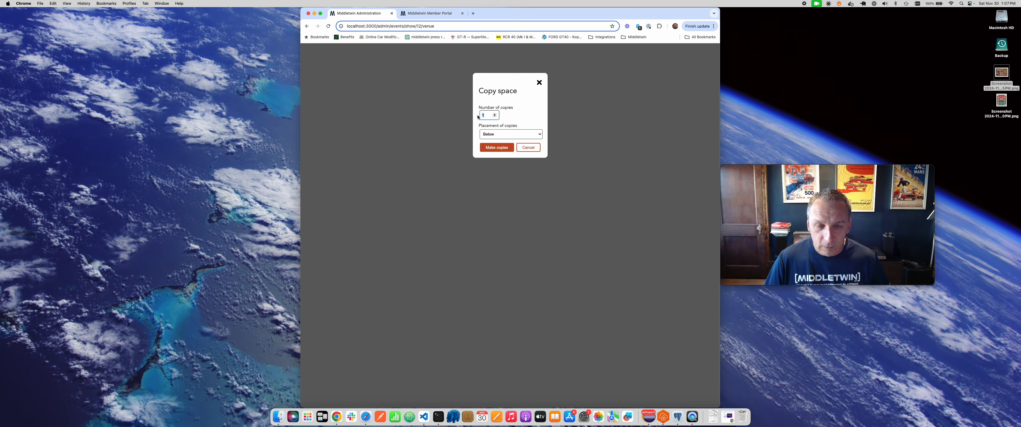
type("34")
left_click(489, 137)
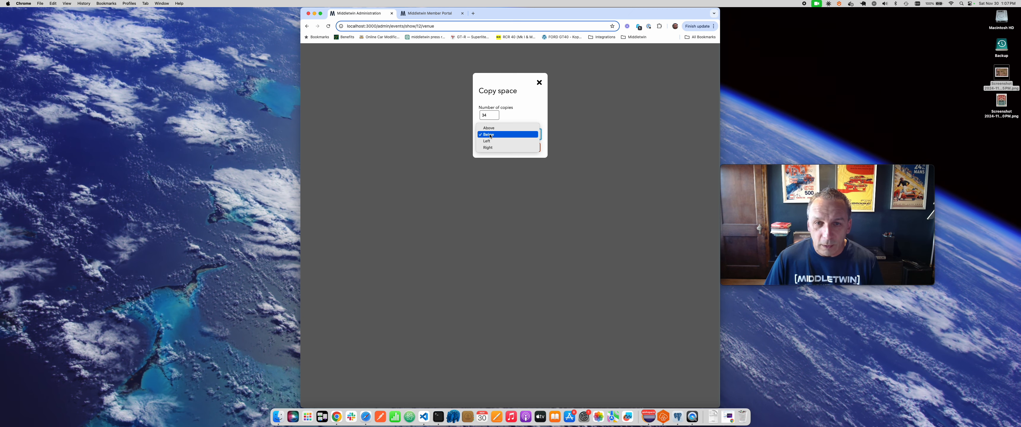
left_click(490, 134)
left_click(494, 148)
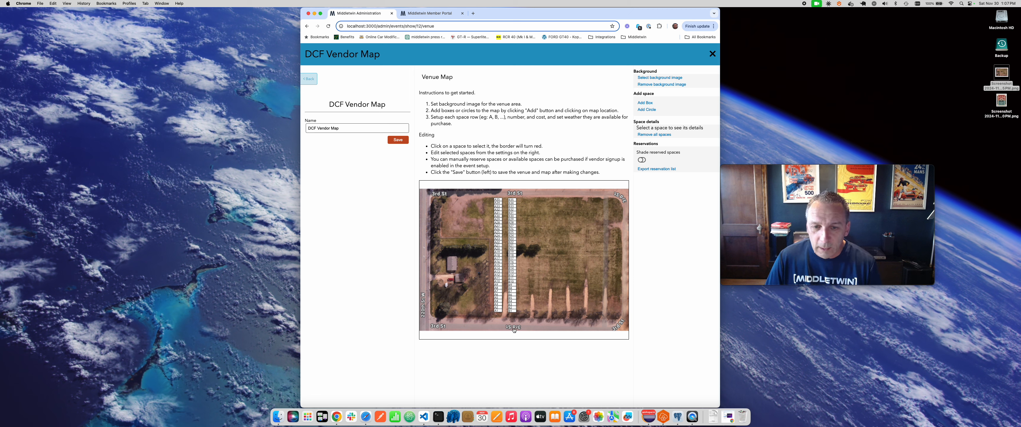
Make one copy of space B1 placed to its right.
left_click(512, 311)
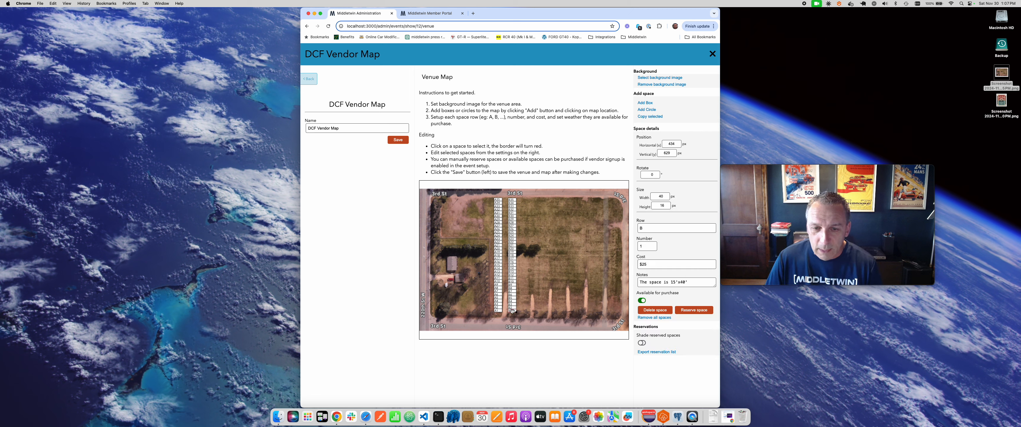
left_click(650, 117)
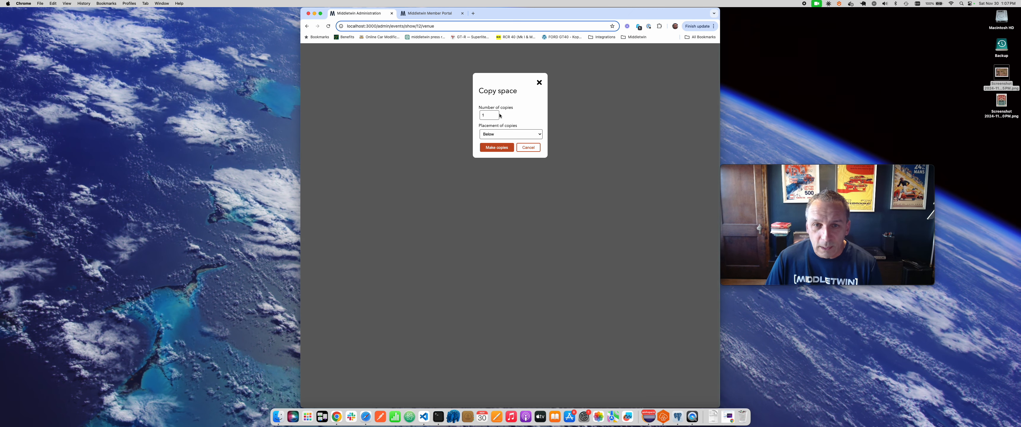
left_click(509, 135)
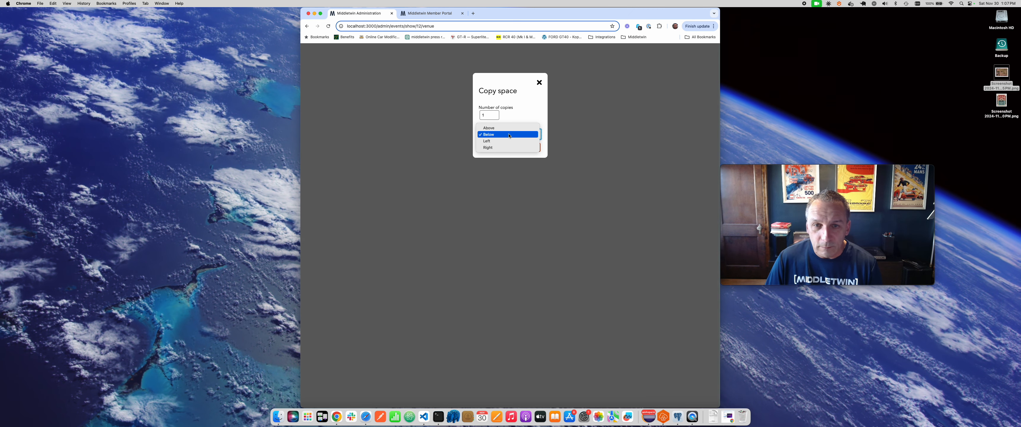
left_click(504, 148)
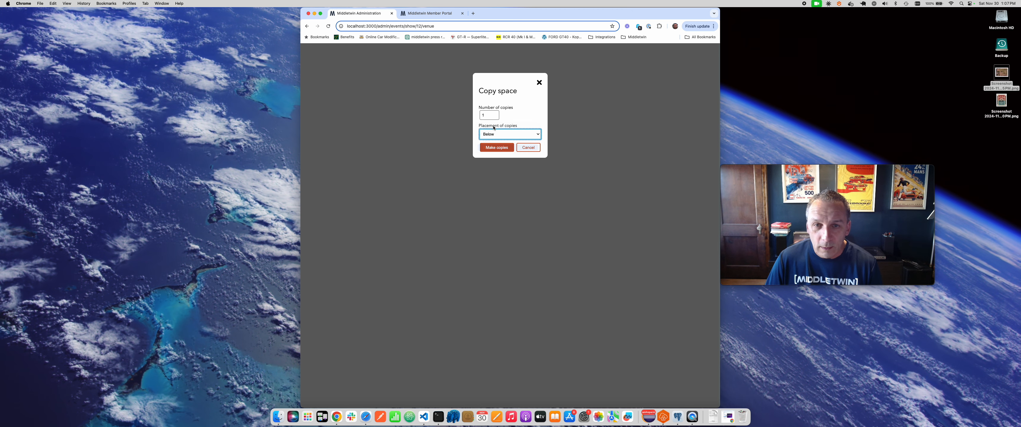
left_click(500, 148)
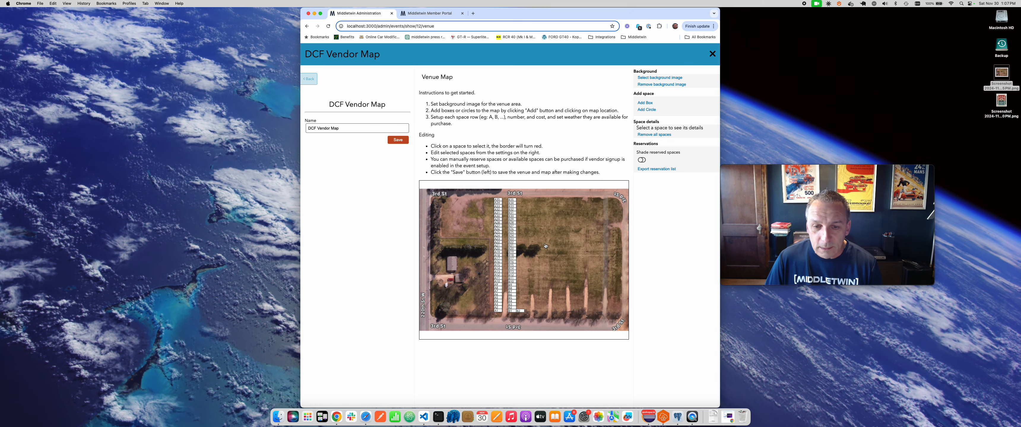
Assign the new copy beside space B1 to row C, number 1.
left_click(523, 312)
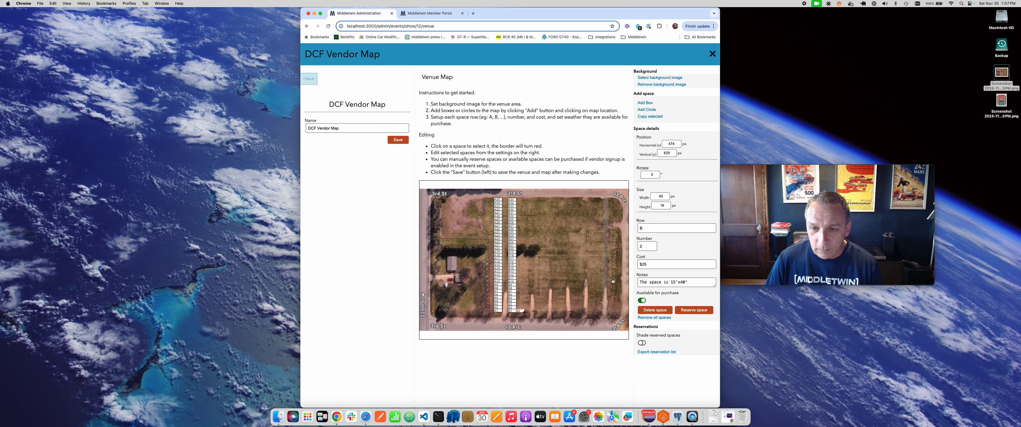
left_click_drag(646, 229, 636, 231)
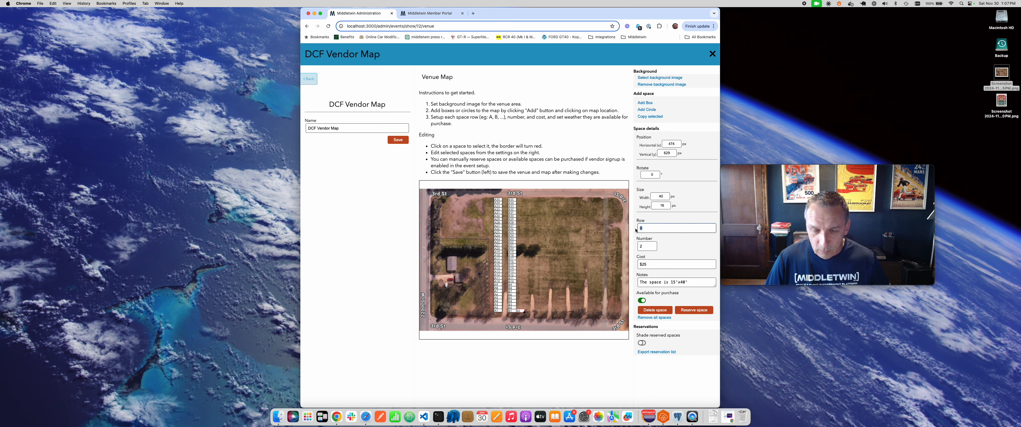
left_click(639, 248)
key("BackSpace")
type("1")
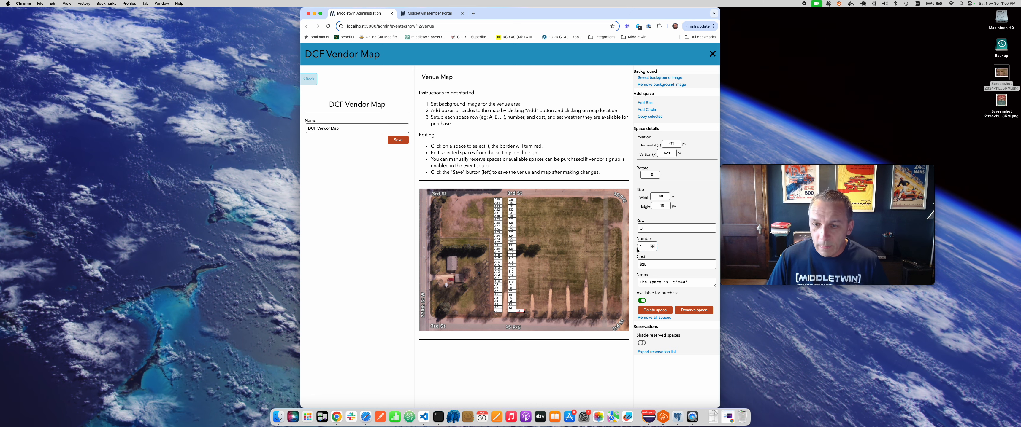
Make 34 copies of space C1 placed above it and save the venue map.
left_click(644, 116)
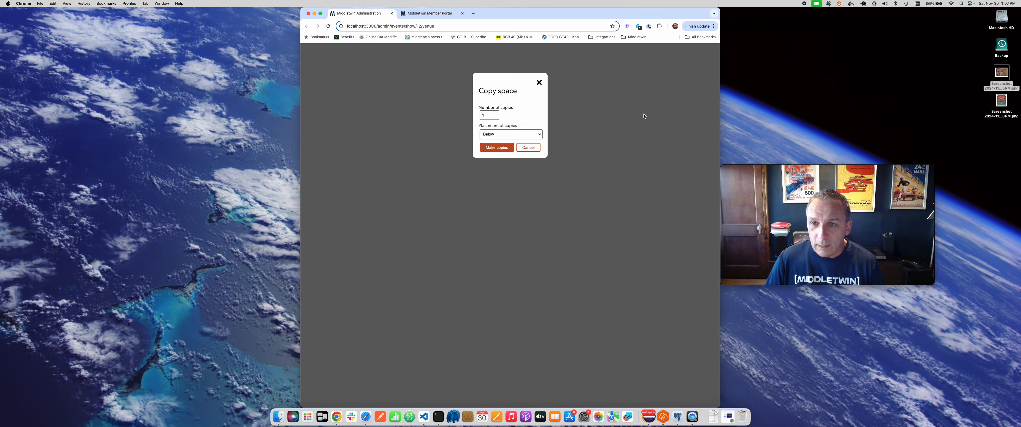
left_click(483, 113)
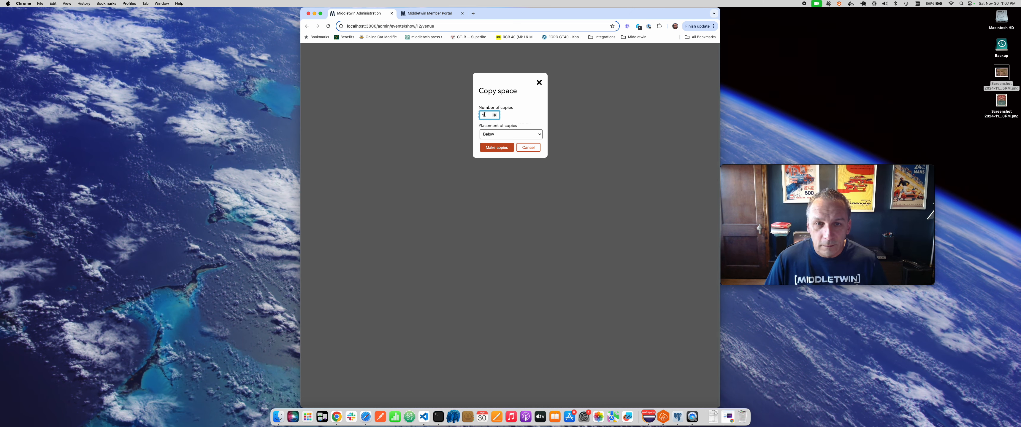
key("BackSpace")
type("34")
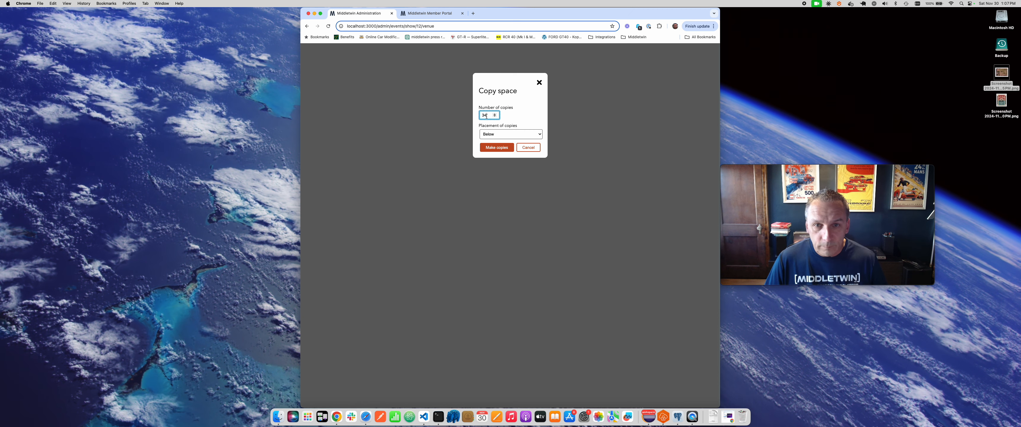
left_click(490, 135)
left_click(491, 134)
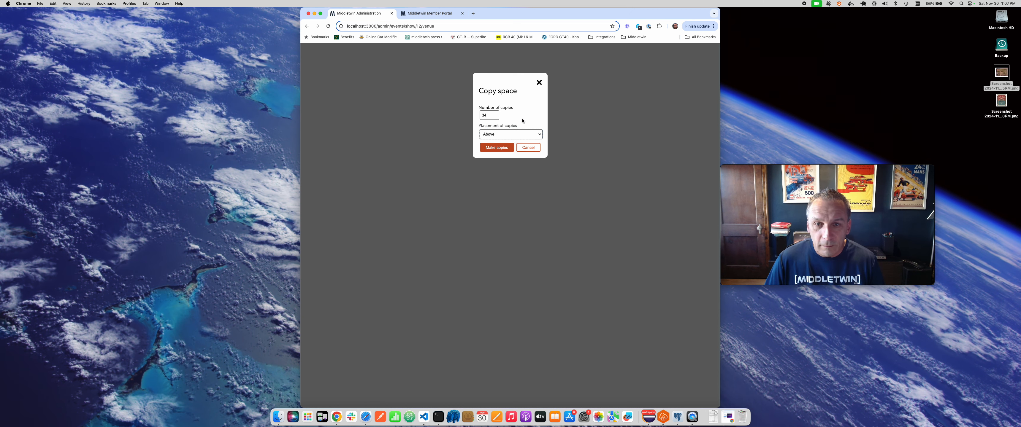
left_click(502, 146)
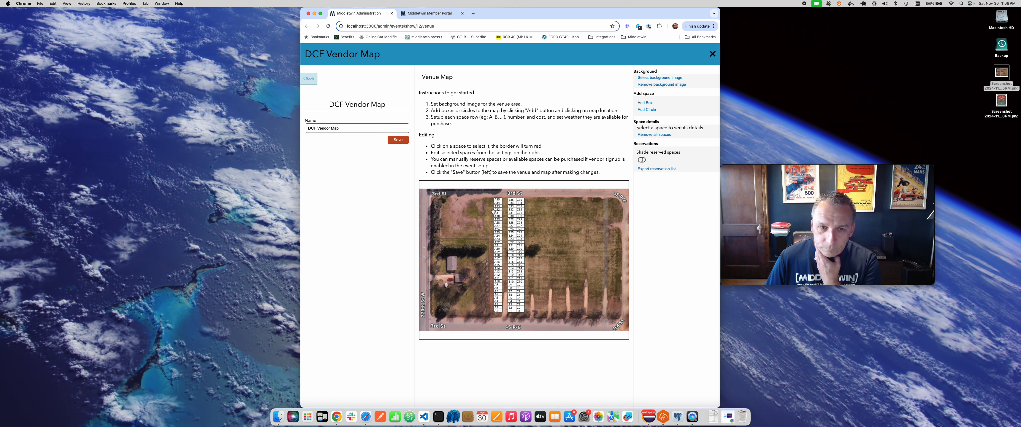
left_click(394, 140)
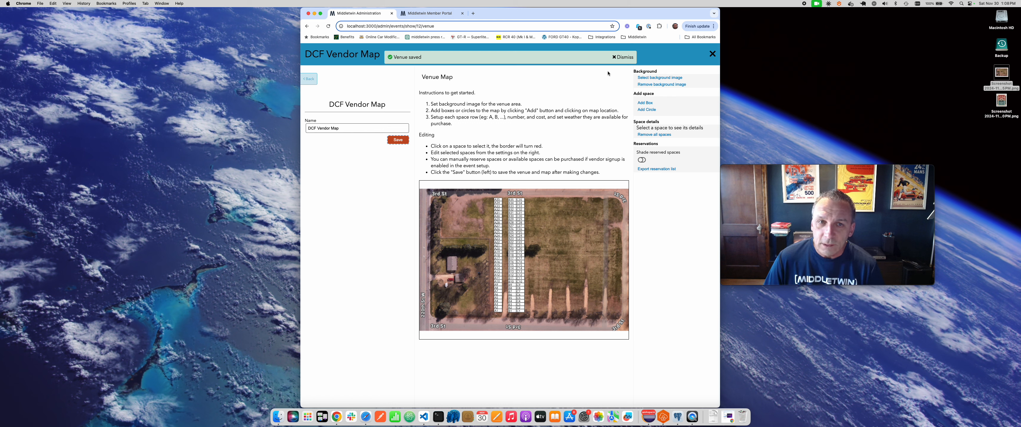
left_click(624, 58)
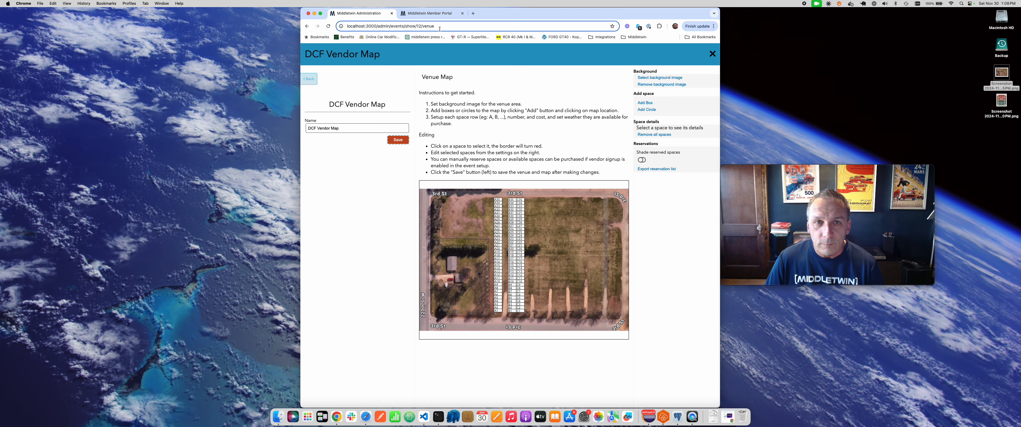
Switch to the member portal's 2025 Car Show signup, proceed to space selection, and select spaces A1, A2 and A3.
left_click(435, 14)
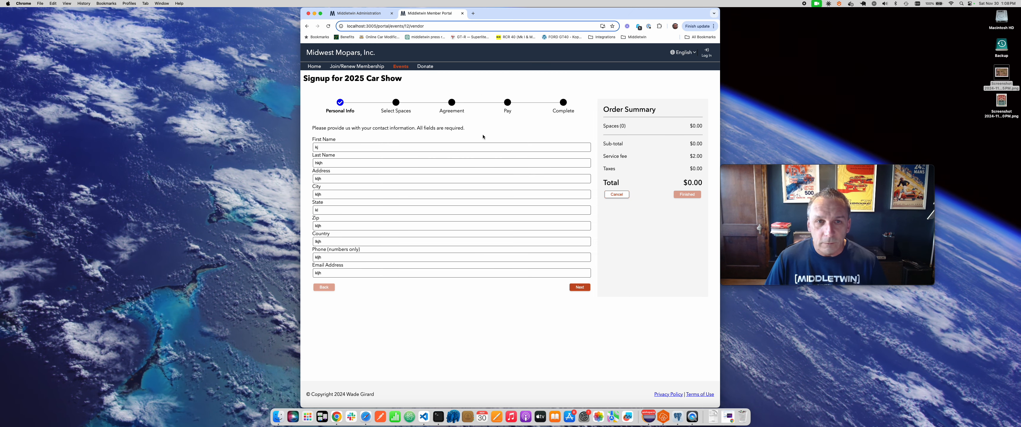
left_click(580, 287)
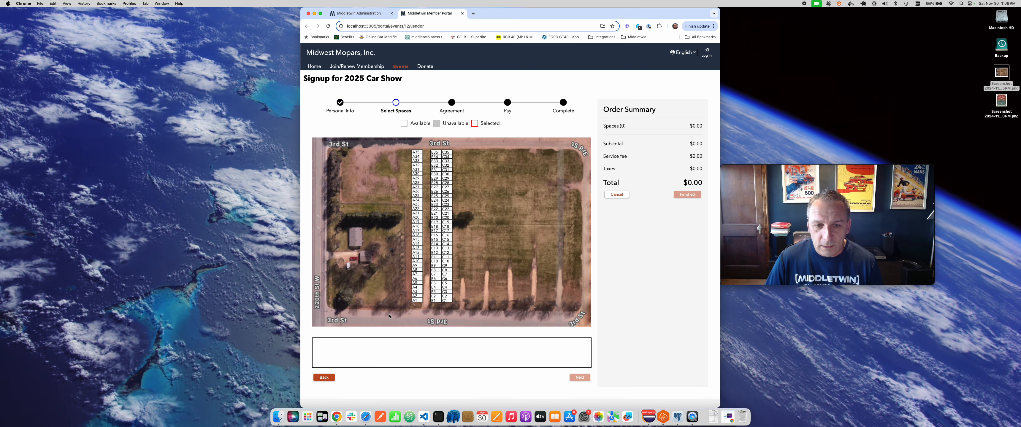
left_click(416, 301)
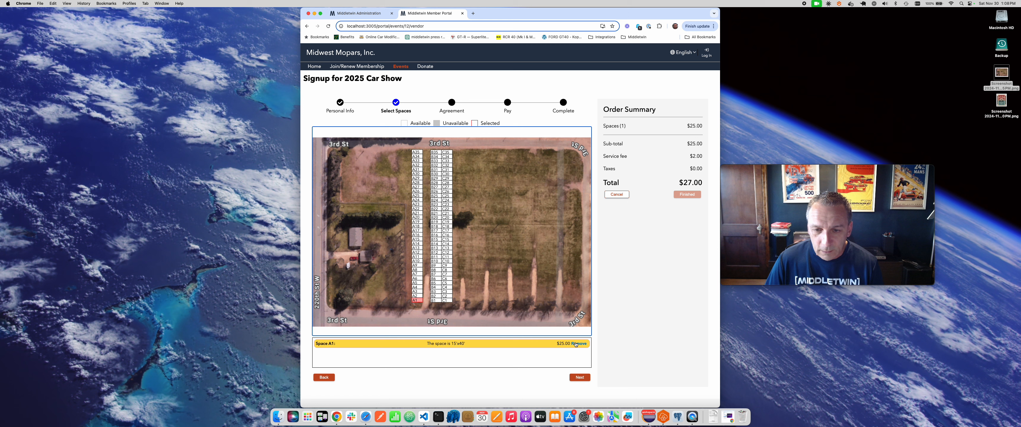
left_click(420, 297)
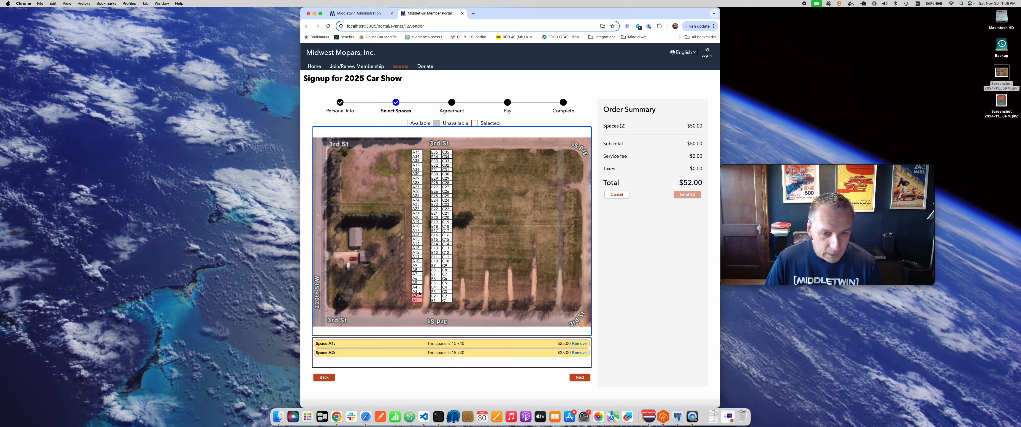
left_click(420, 293)
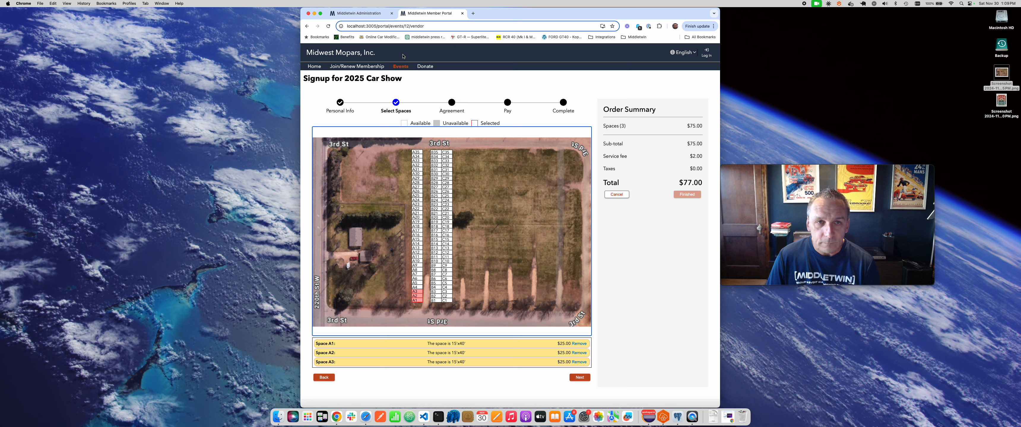
Return to the DCF Vendor Map in the administration page and reserve space B1 for the first vendor in the list.
left_click(375, 17)
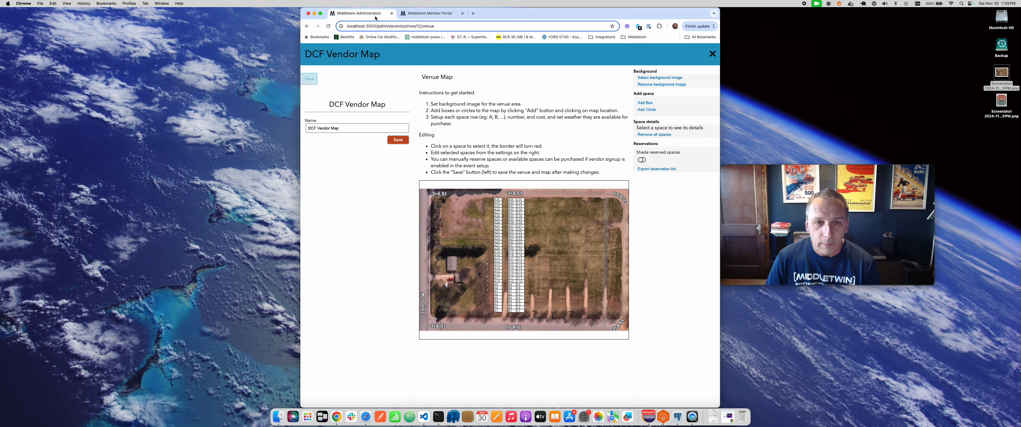
left_click(512, 310)
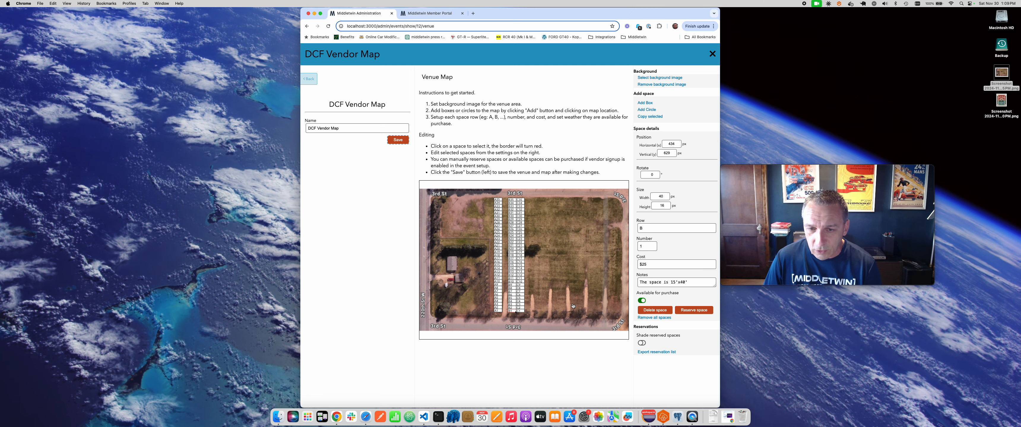
left_click(694, 311)
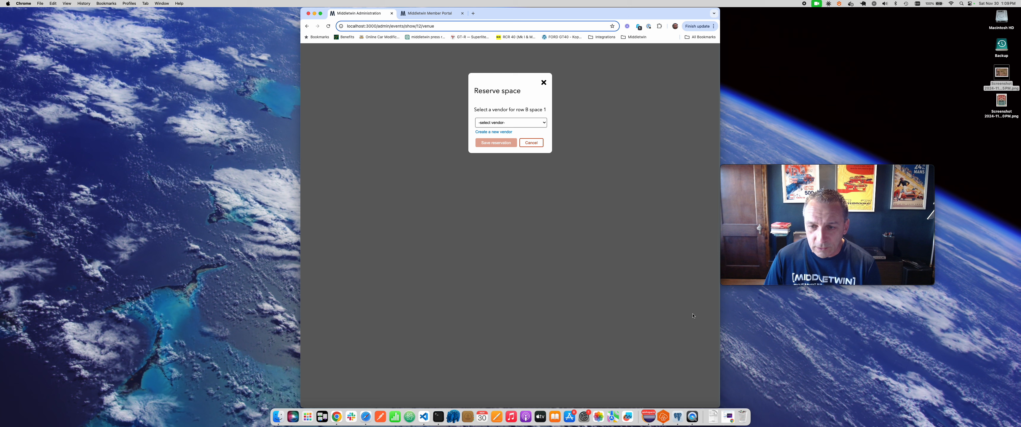
left_click(522, 123)
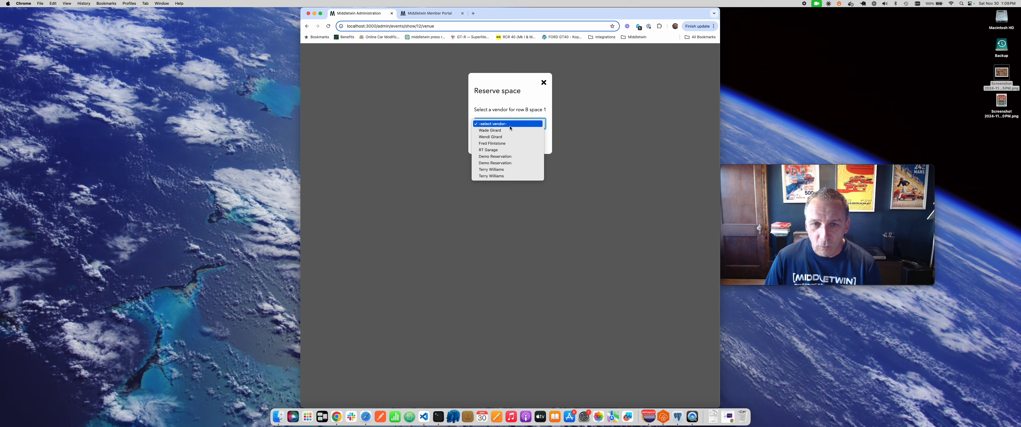
left_click(505, 130)
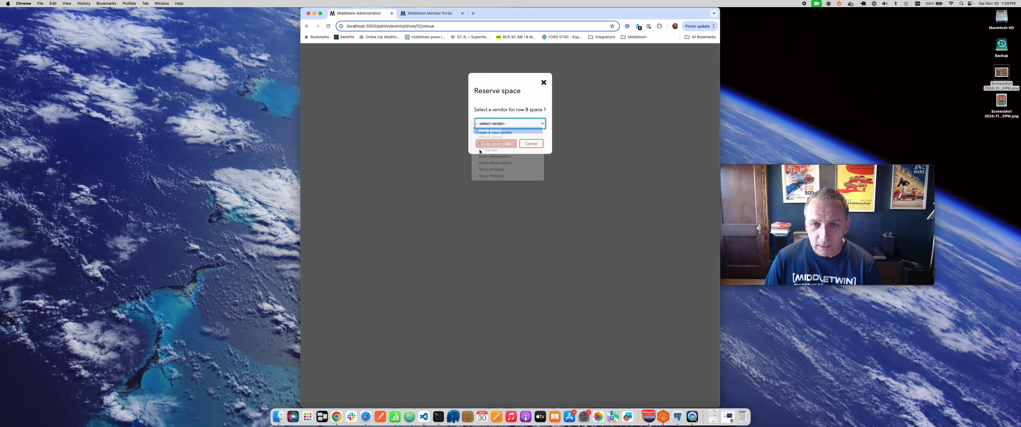
left_click(500, 144)
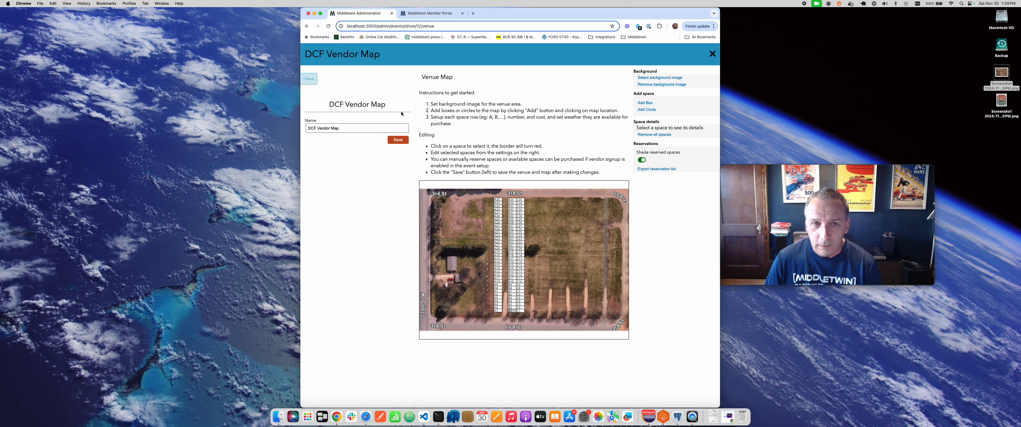
Reload the member portal's 2025 Car Show signup, proceed to space selection, try reserved space B1, and select spaces B2 and B3.
key("ctrl+Tab")
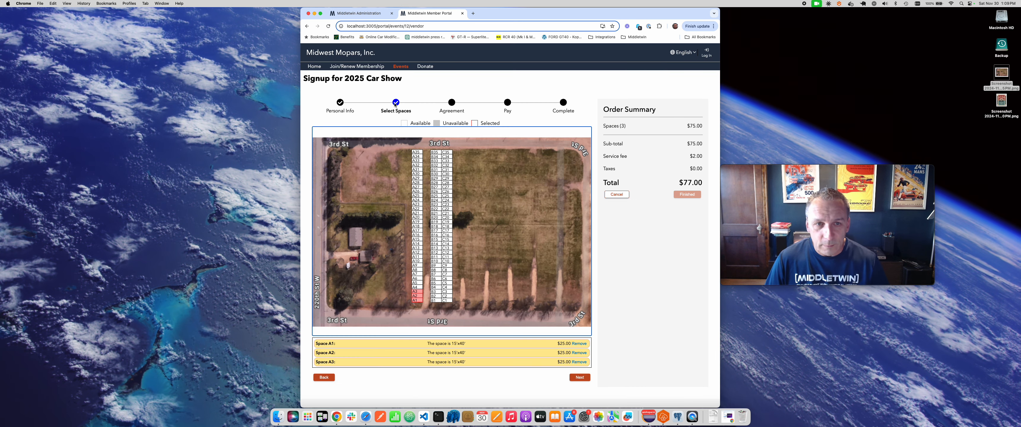
key("super+r")
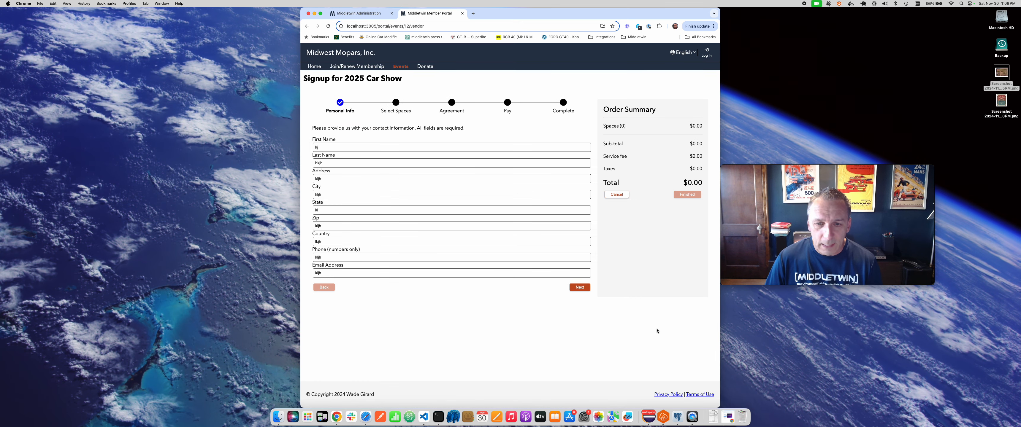
left_click(579, 287)
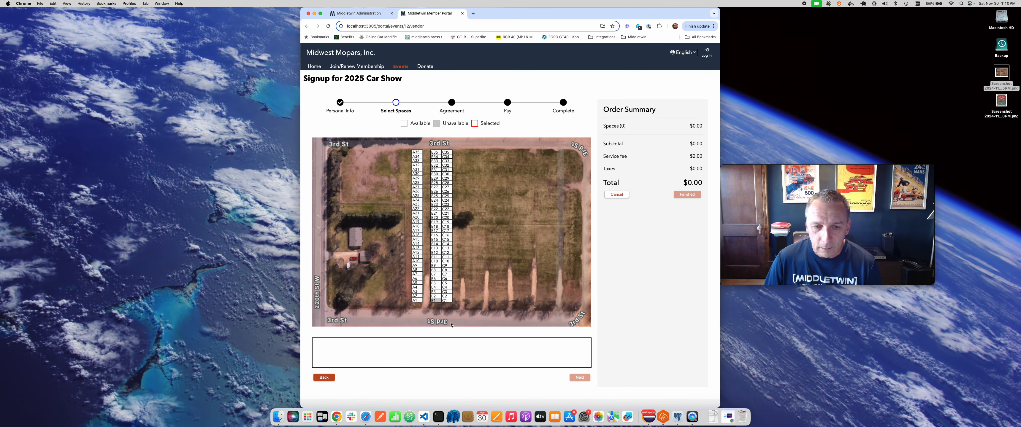
left_click(438, 302)
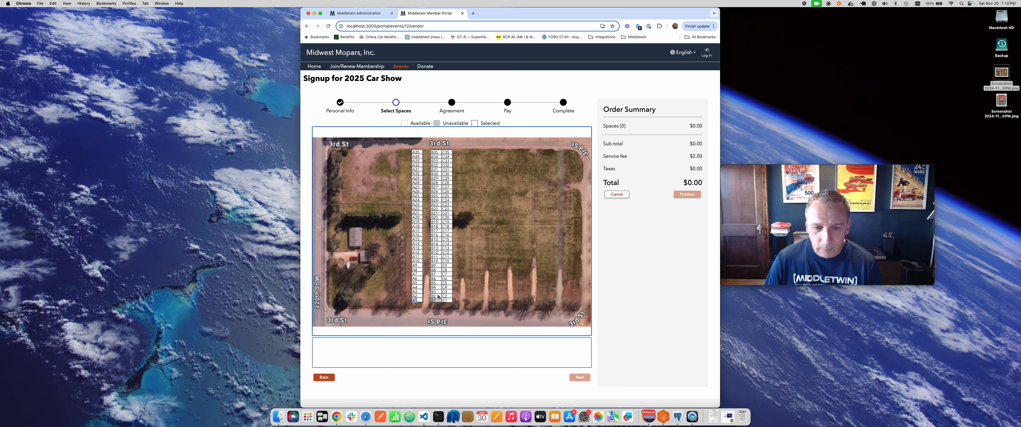
left_click(435, 296)
left_click(439, 293)
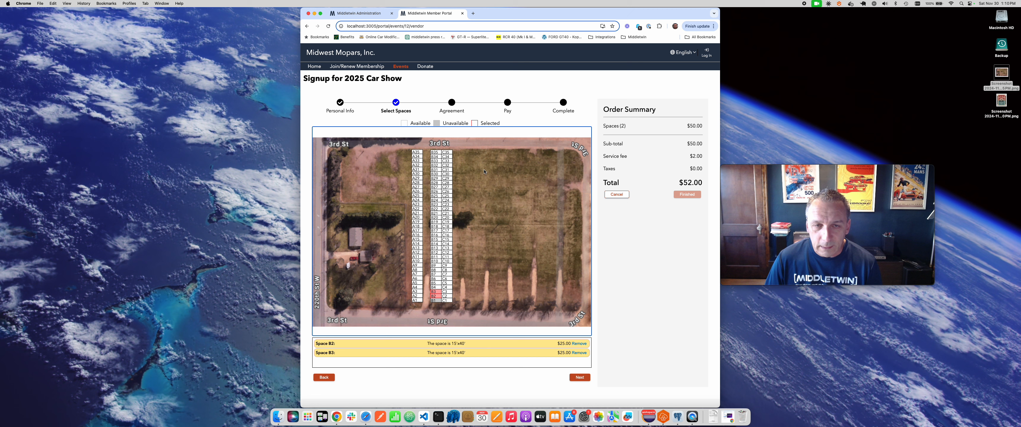
Export the reservation list from the DCF Vendor Map administration page and review download.csv in Numbers before returning to the map in Chrome.
left_click(376, 16)
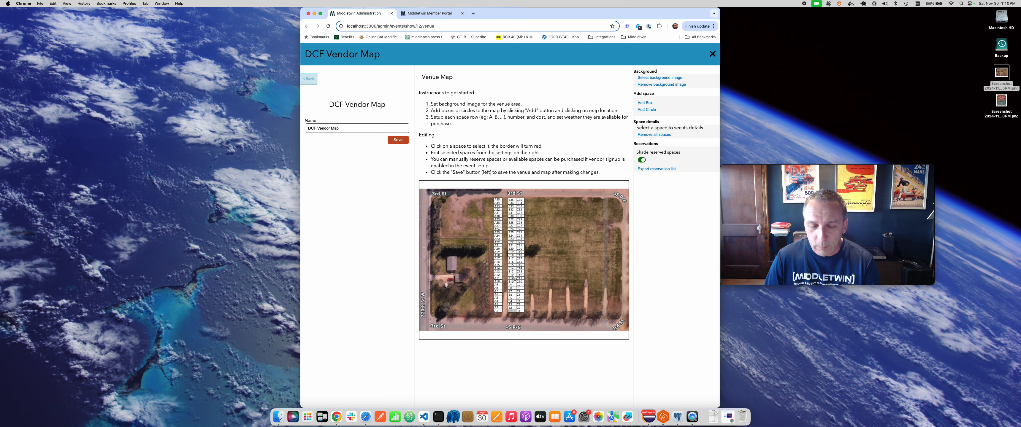
left_click(668, 169)
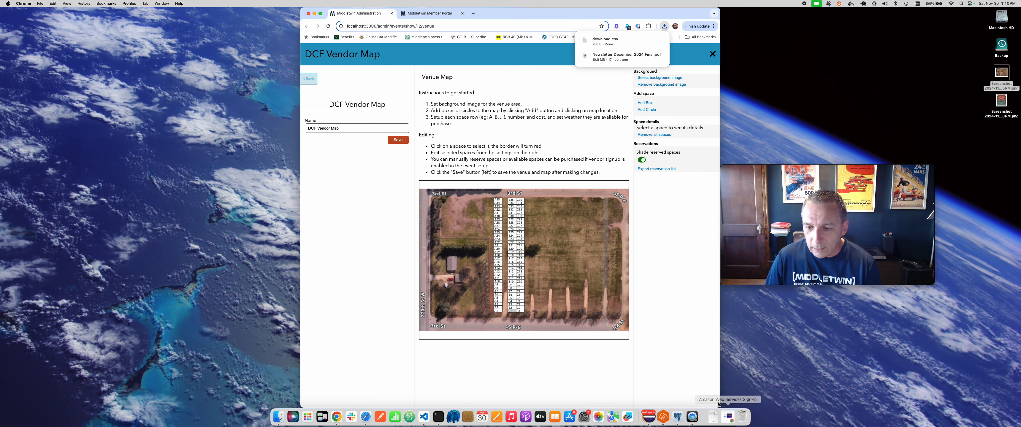
left_click(715, 414)
left_click_drag(711, 392, 395, 416)
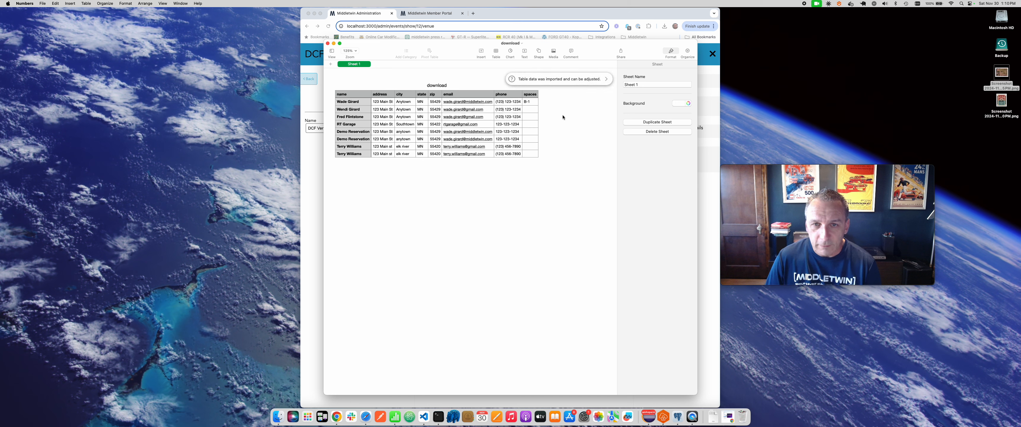
left_click(708, 317)
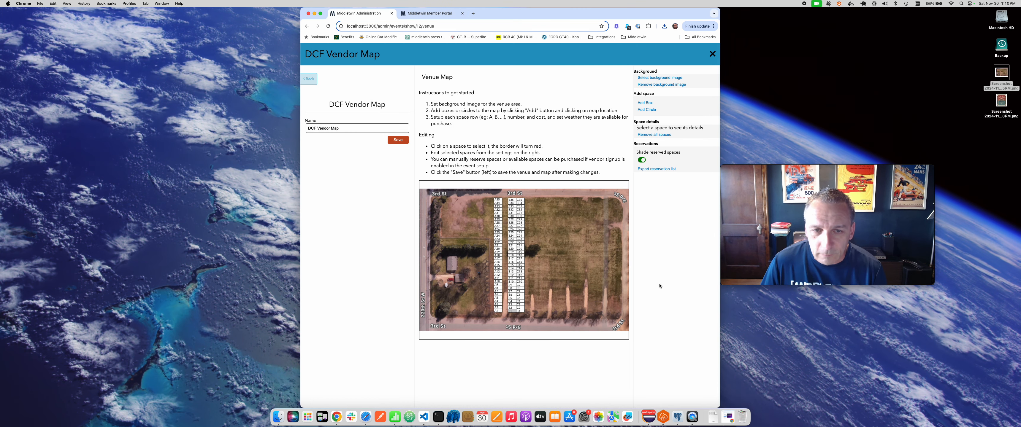